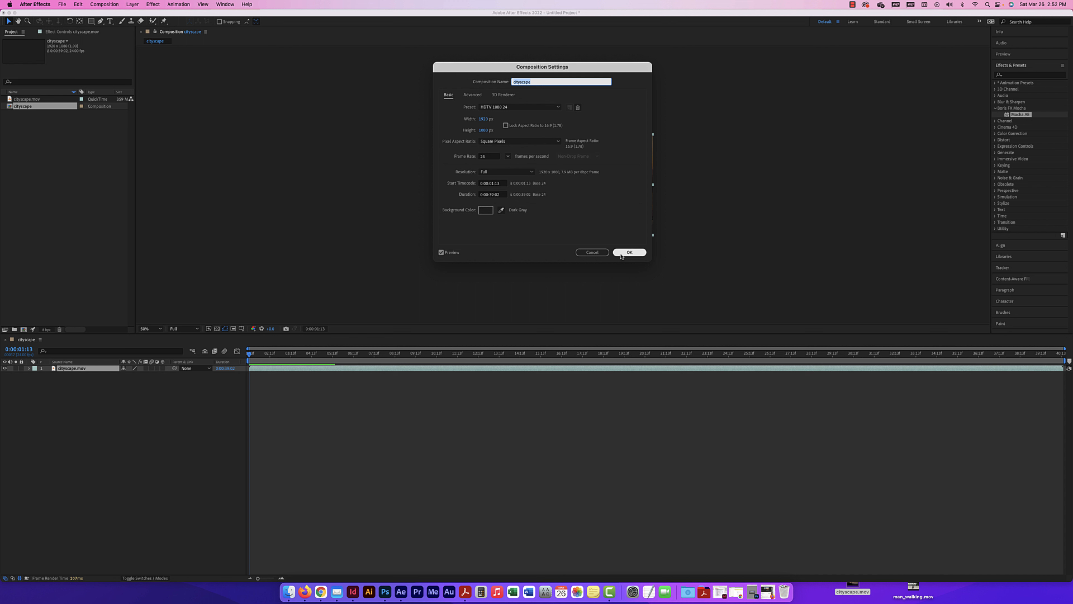
Accept the cityscape composition settings and set the preview resolution to Third
{"action": "left_click", "coordinate": [629, 252]}
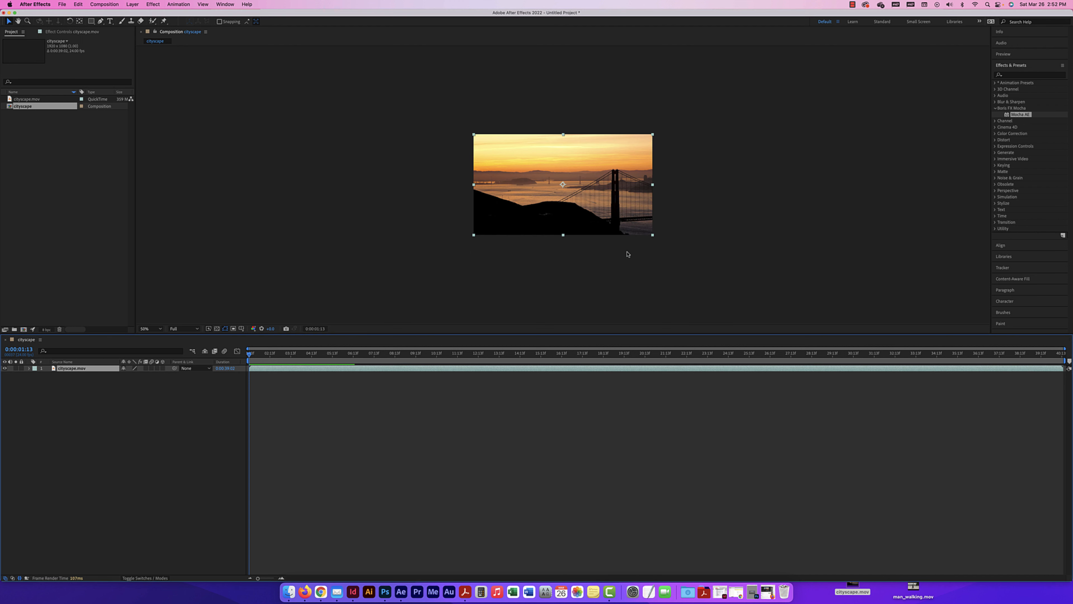
{"action": "left_click", "coordinate": [541, 252]}
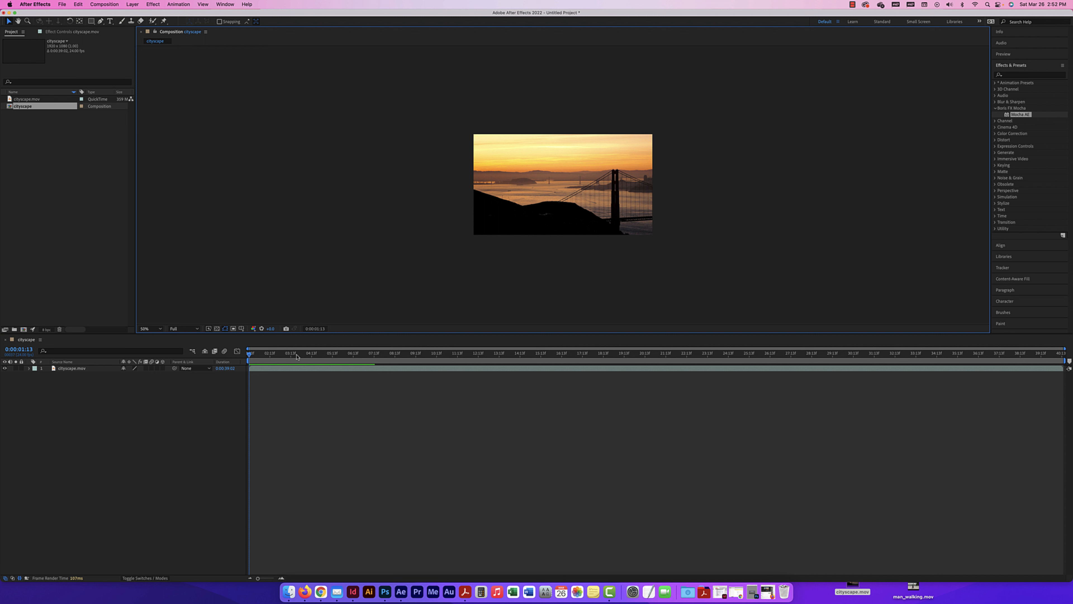
{"action": "left_click", "coordinate": [182, 329]}
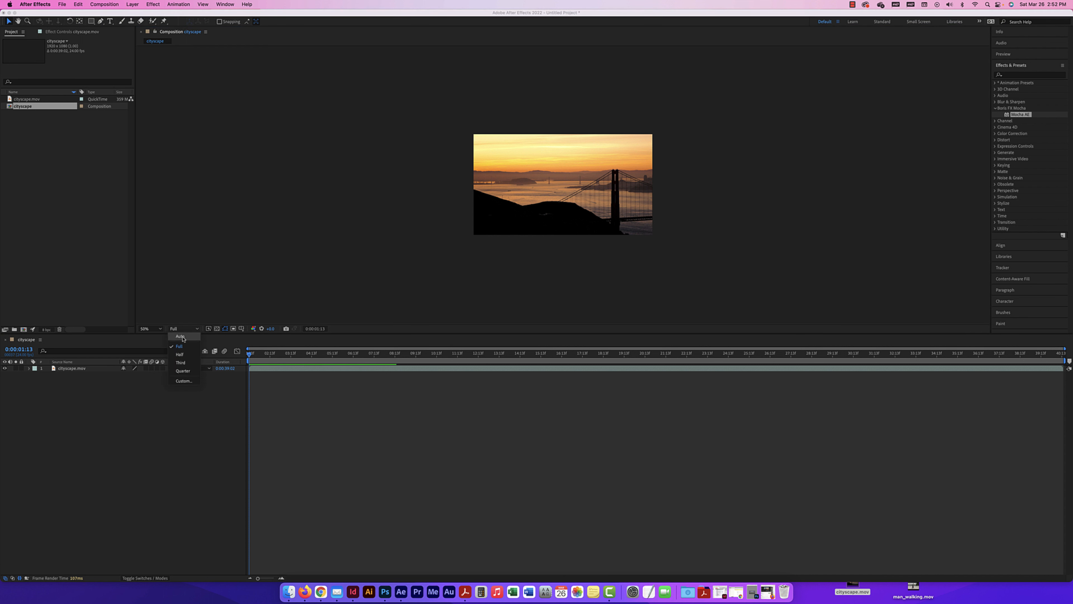
{"action": "left_click", "coordinate": [181, 362]}
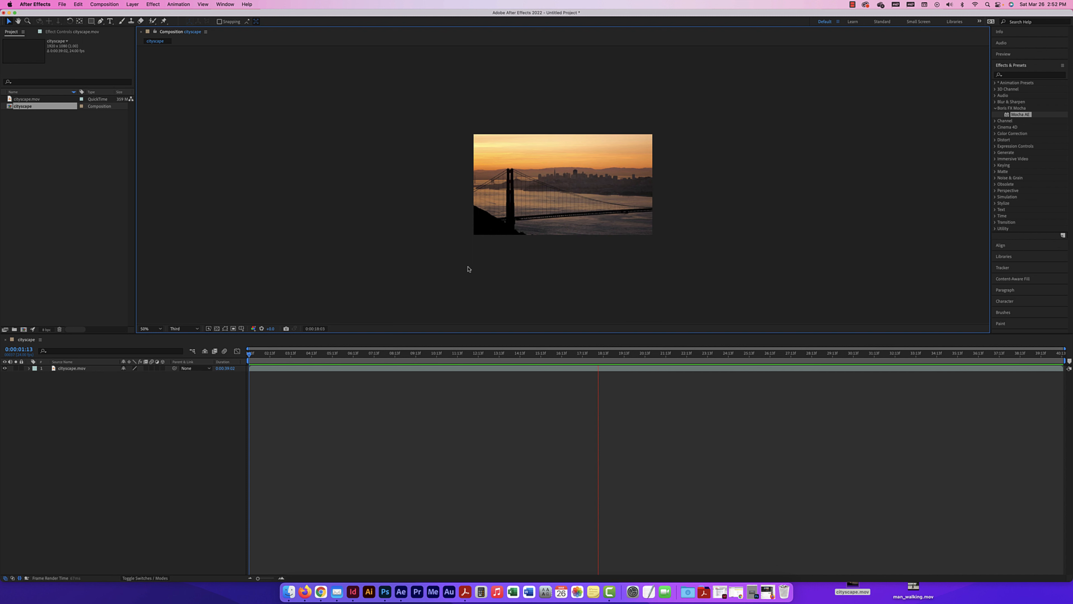
Stop the preview and trim the end of the cityscape.mov layer at 0:00:18:12
{"action": "key", "text": "space"}
{"action": "left_click", "coordinate": [604, 353]}
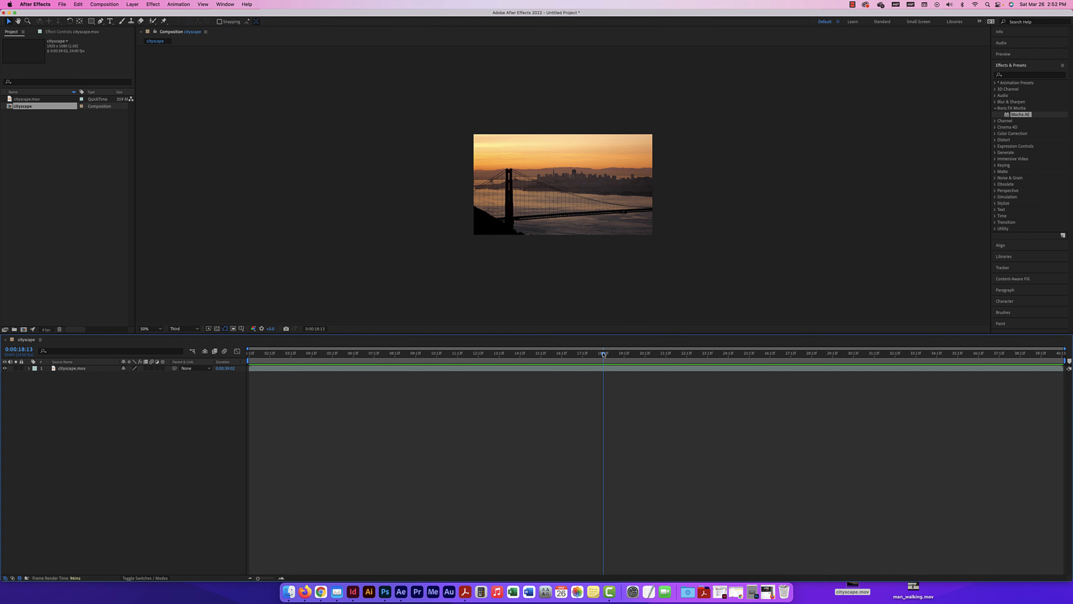
{"action": "left_click_drag", "start_coordinate": [603, 354], "coordinate": [602, 355]}
{"action": "key", "text": "alt+bracketright"}
{"action": "left_click", "coordinate": [88, 370]}
{"action": "key", "text": "alt+bracketright"}
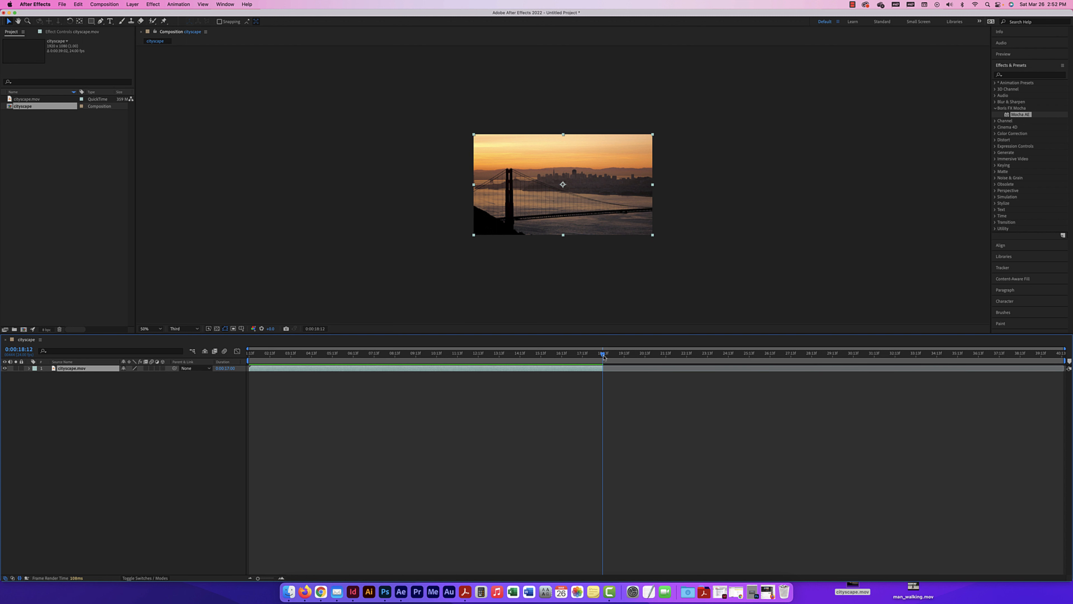
{"action": "left_click_drag", "start_coordinate": [603, 356], "coordinate": [603, 357]}
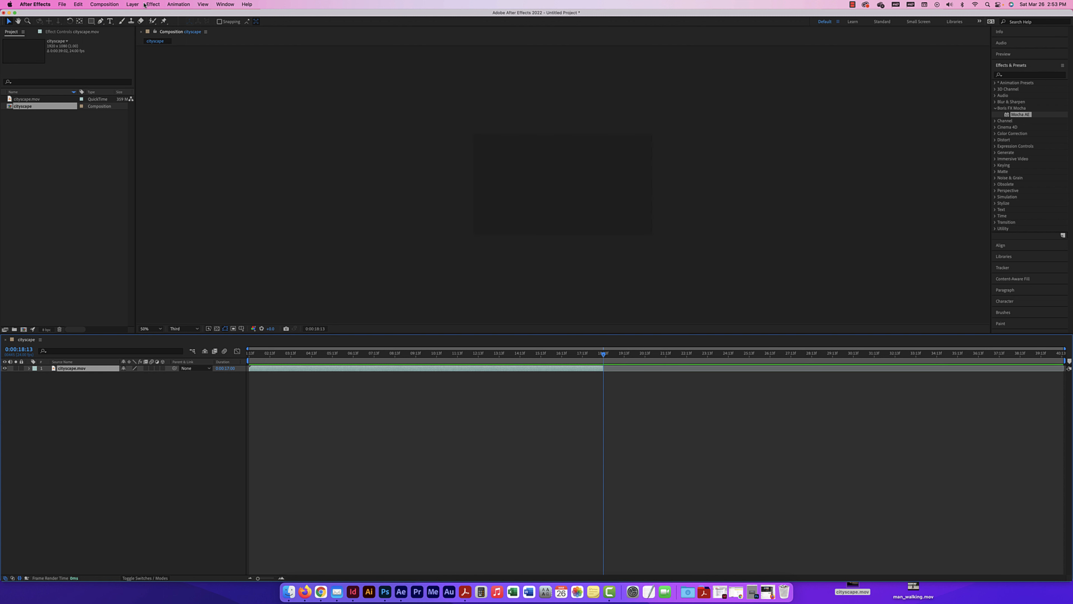
Set the composition's duration to 0:00:18:00 and extend the cityscape.mov layer to the composition's end
{"action": "key", "text": "super+k"}
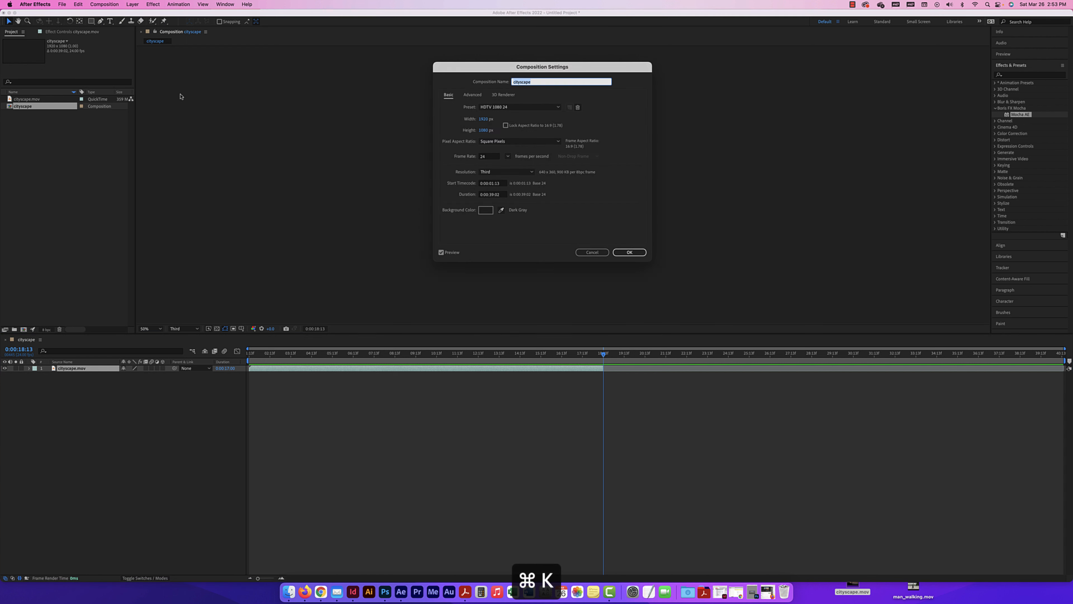
{"action": "left_click", "coordinate": [490, 195]}
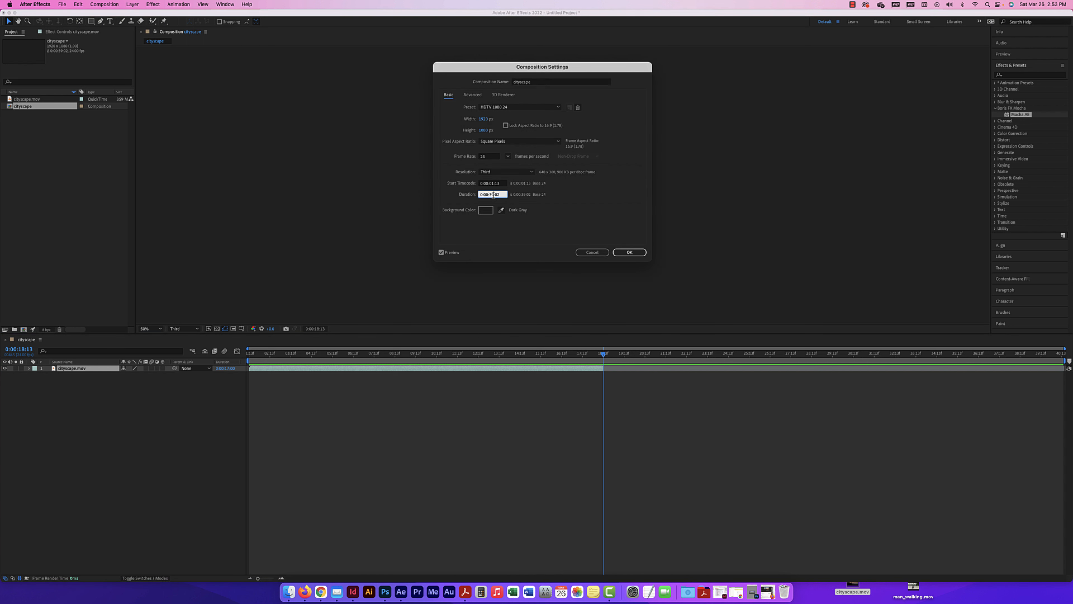
{"action": "type", "text": "18"}
{"action": "left_click", "coordinate": [629, 252]}
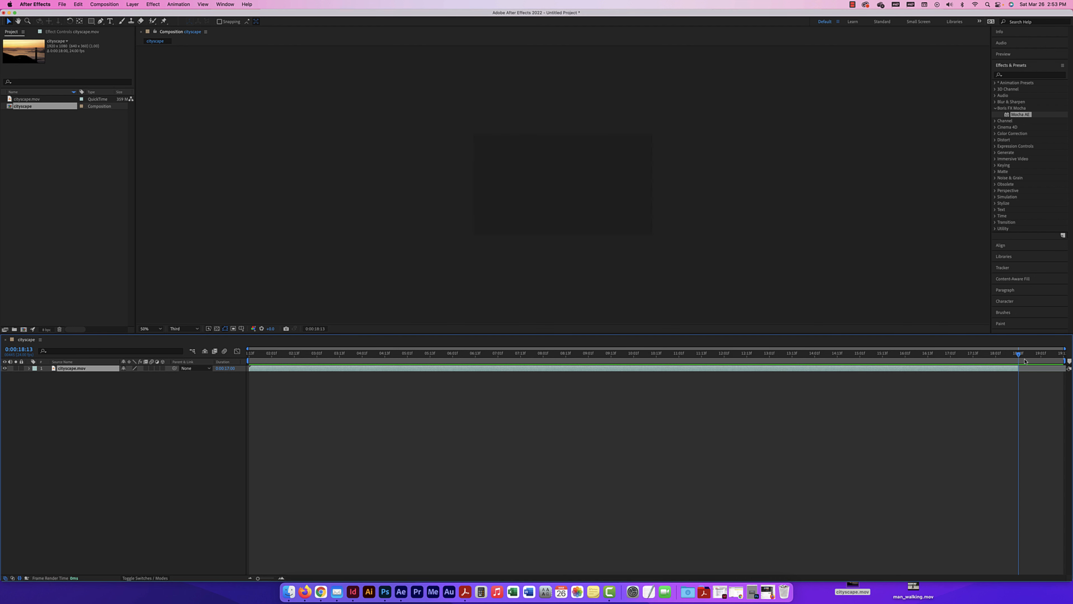
{"action": "left_click_drag", "start_coordinate": [1019, 368], "coordinate": [1068, 367]}
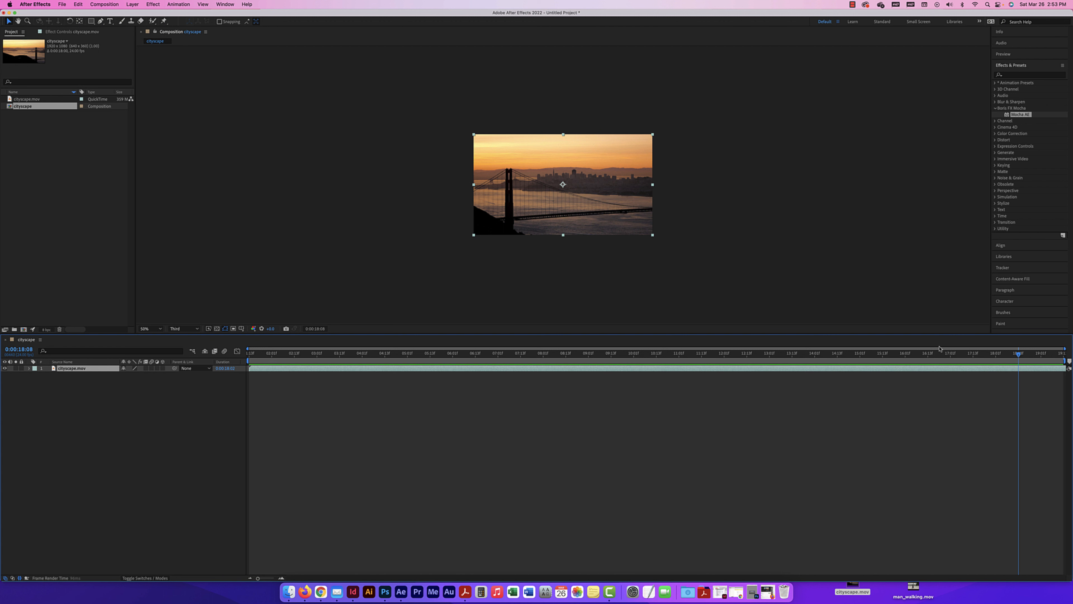
Return to the composition's first frame at 0:00:01:13 and create a Track Motion tracker on the cityscape.mov layer
{"action": "left_click_drag", "start_coordinate": [1022, 355], "coordinate": [317, 314]}
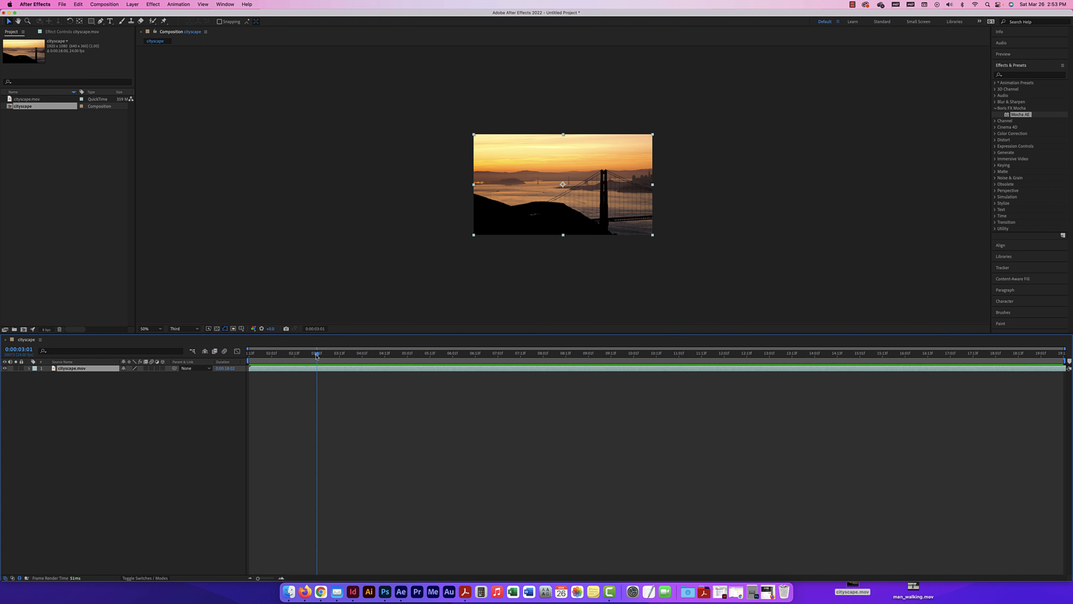
{"action": "left_click_drag", "start_coordinate": [317, 354], "coordinate": [225, 357]}
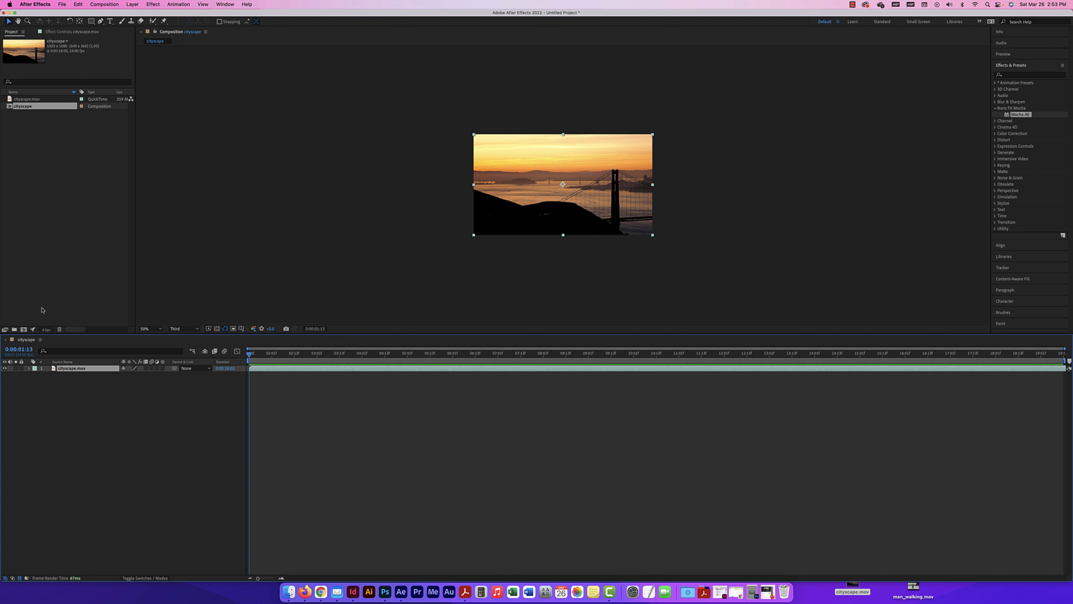
{"action": "left_click", "coordinate": [73, 389]}
{"action": "left_click", "coordinate": [74, 370]}
{"action": "left_click", "coordinate": [180, 4]}
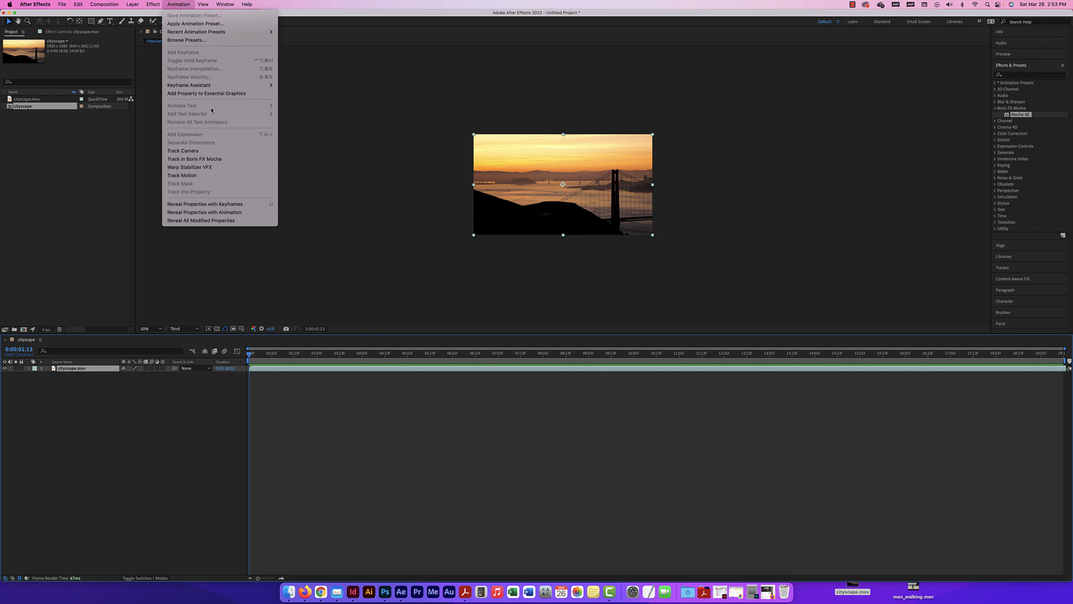
{"action": "left_click", "coordinate": [190, 175]}
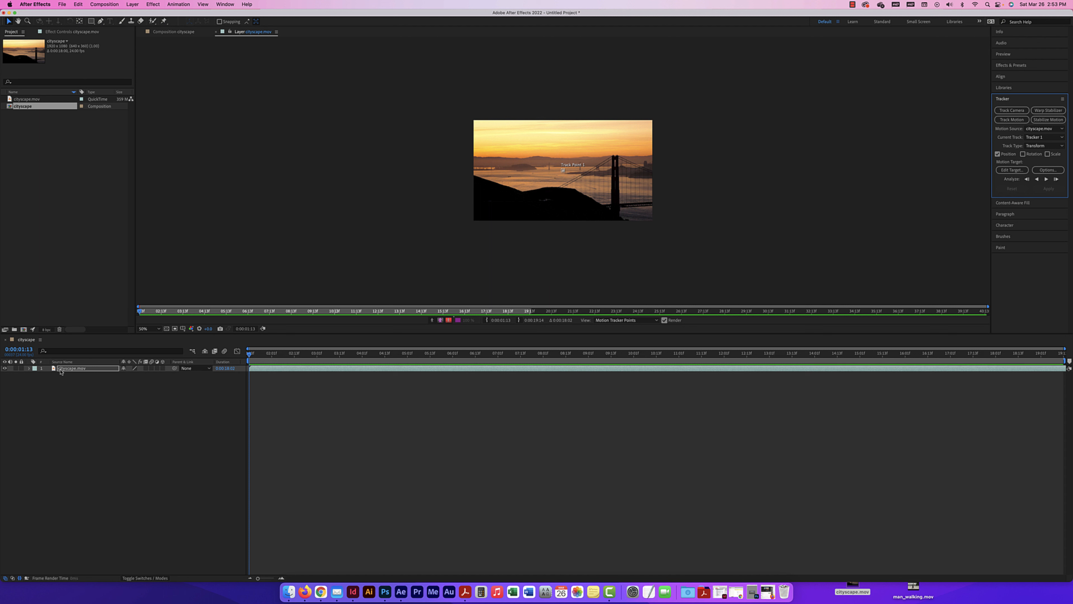
Move Track Point 1 in the cityscape.mov layer view onto the top of the bridge tower
{"action": "left_click", "coordinate": [177, 32]}
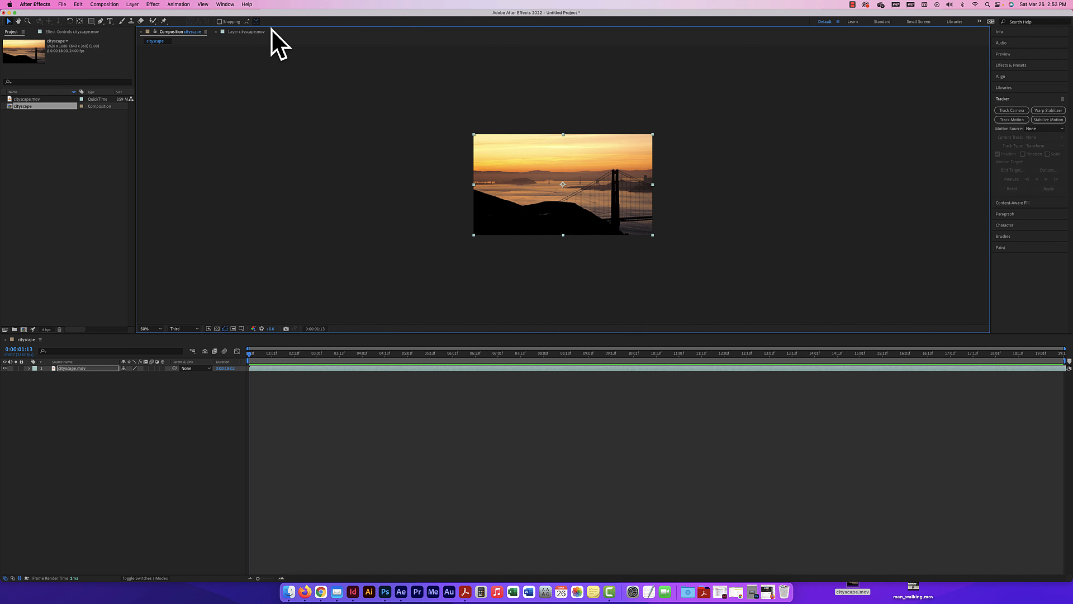
{"action": "left_click", "coordinate": [247, 32]}
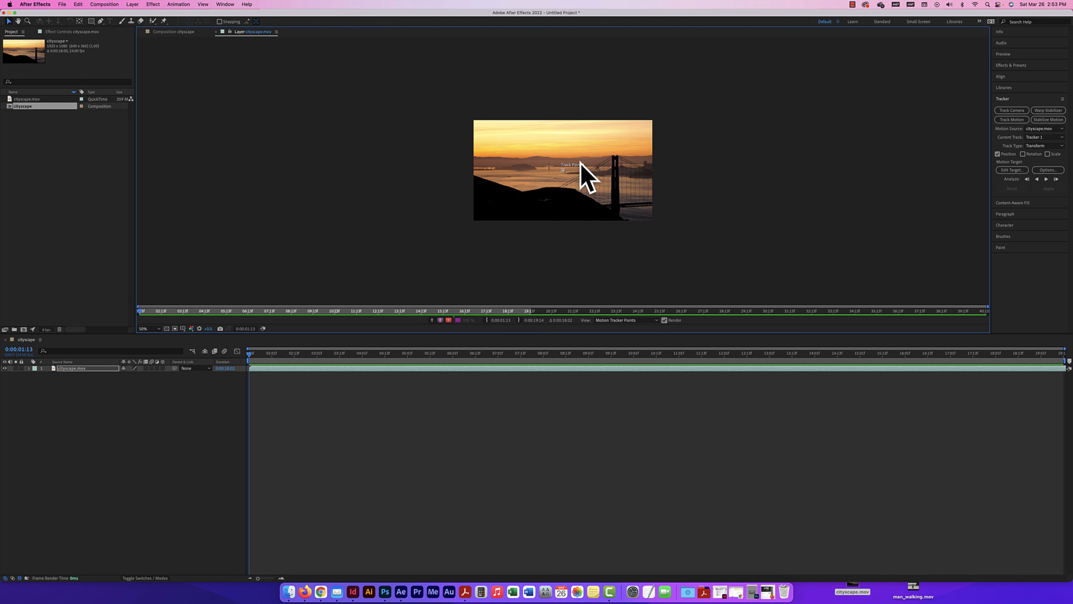
{"action": "key", "text": "super+equal"}
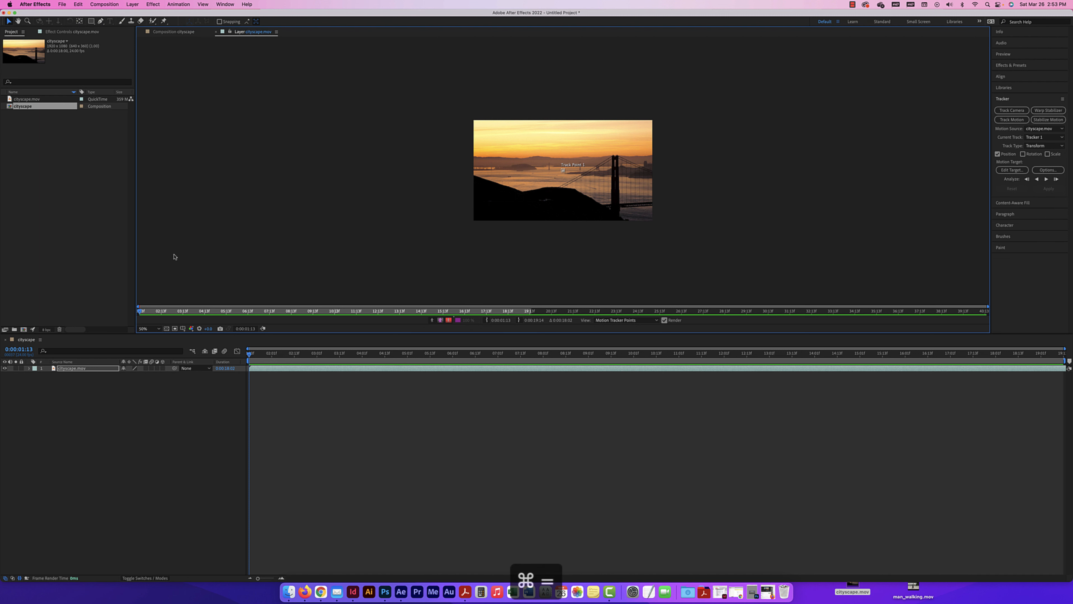
{"action": "key", "text": "super+equal"}
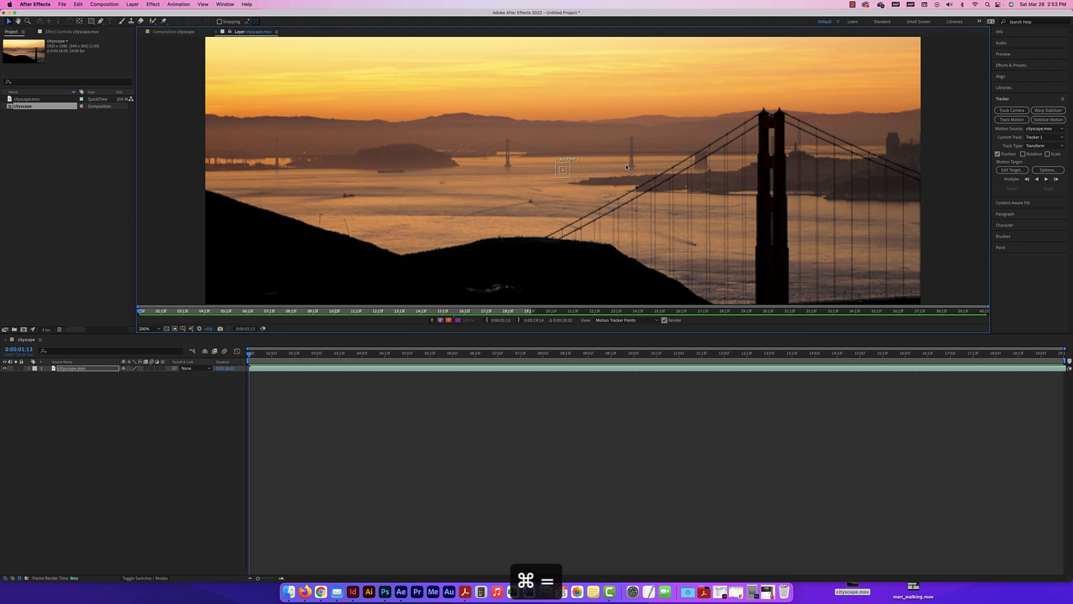
{"action": "left_click_drag", "start_coordinate": [563, 185], "coordinate": [459, 218]}
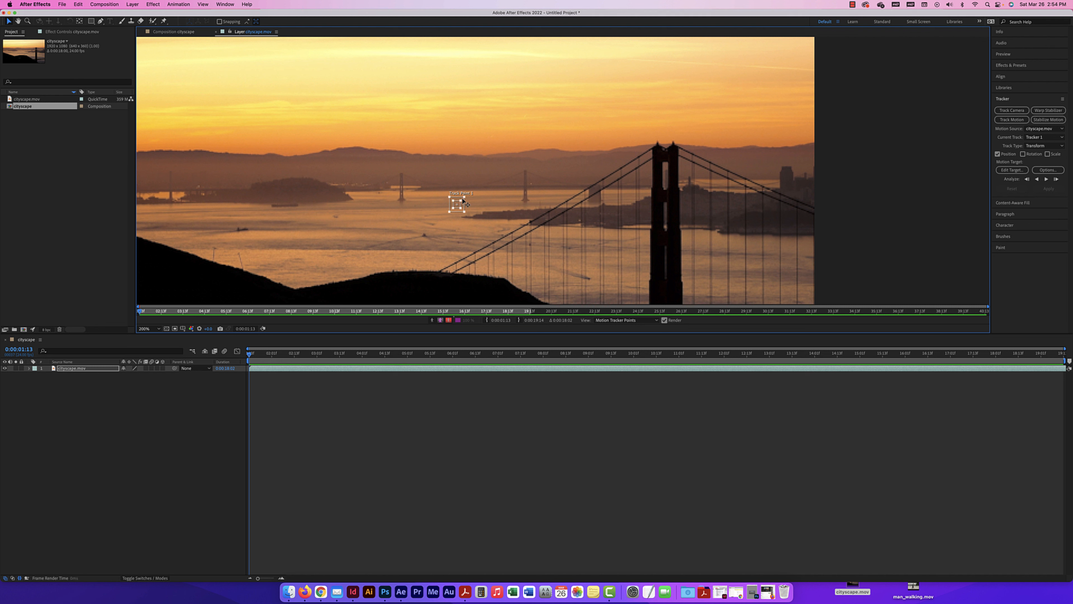
{"action": "left_click_drag", "start_coordinate": [458, 206], "coordinate": [672, 144]}
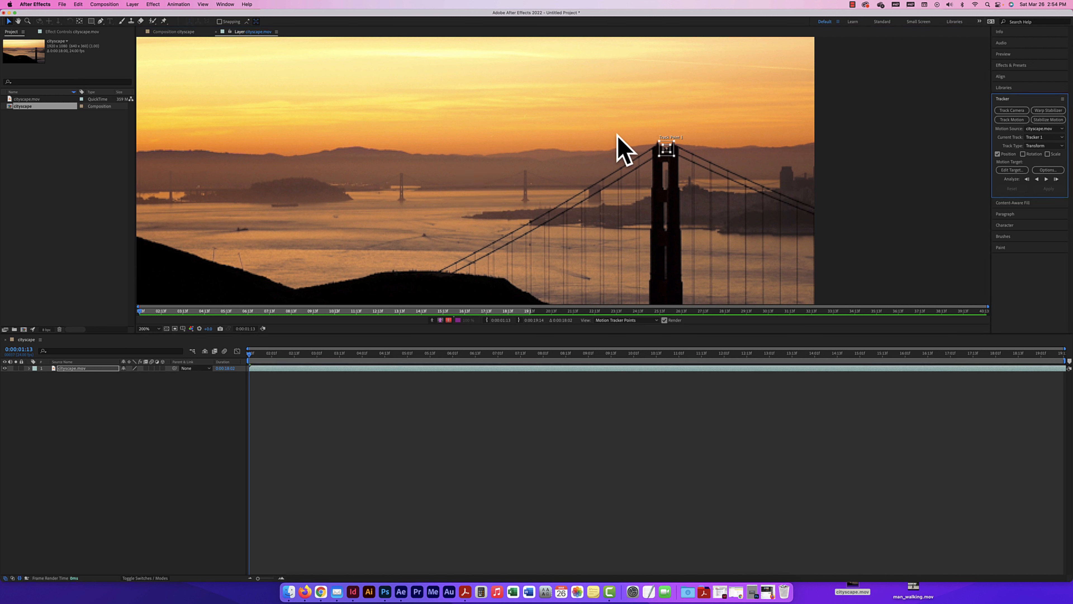
Slightly enlarge Track Point 1's feature and search regions and place them over the notch between the bridge tower's two peaks
{"action": "key", "text": "period"}
{"action": "key", "text": "super+equal"}
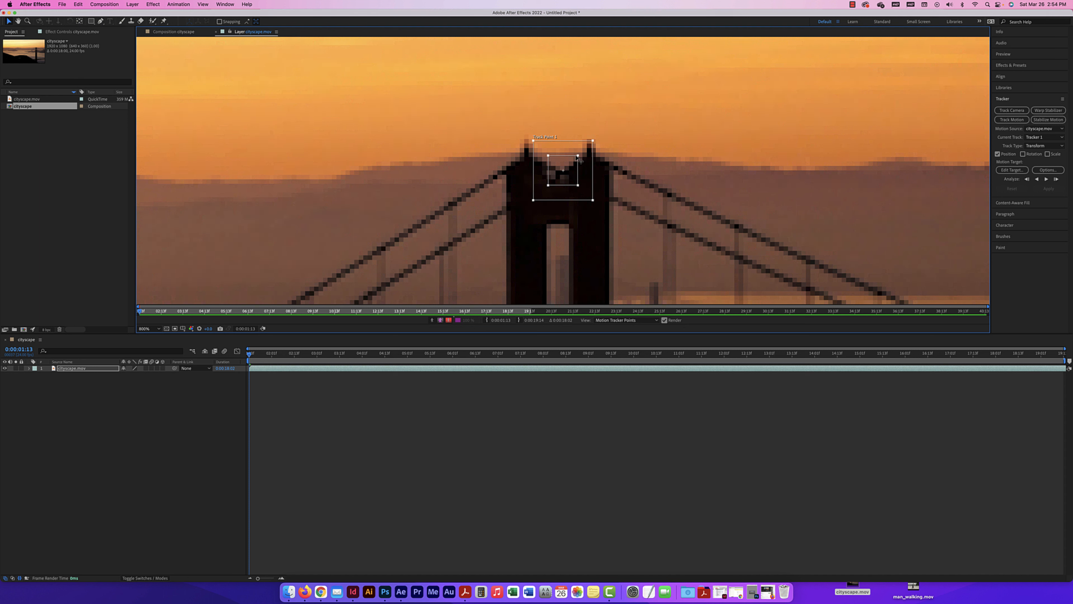
{"action": "left_click_drag", "start_coordinate": [577, 156], "coordinate": [615, 124]}
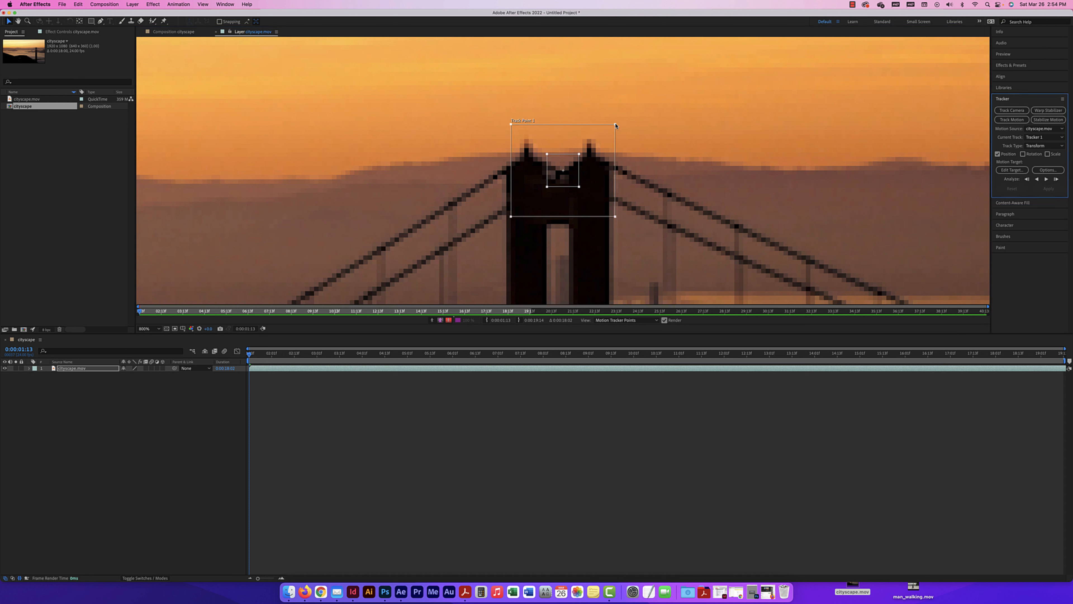
{"action": "left_click_drag", "start_coordinate": [616, 125], "coordinate": [597, 138]}
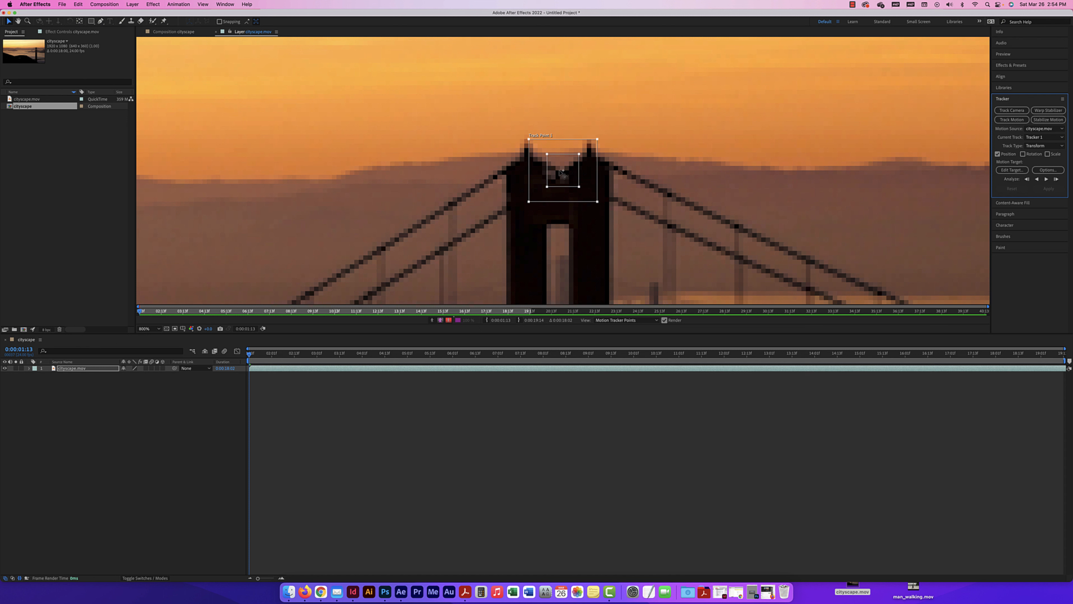
{"action": "left_click_drag", "start_coordinate": [562, 172], "coordinate": [558, 230]}
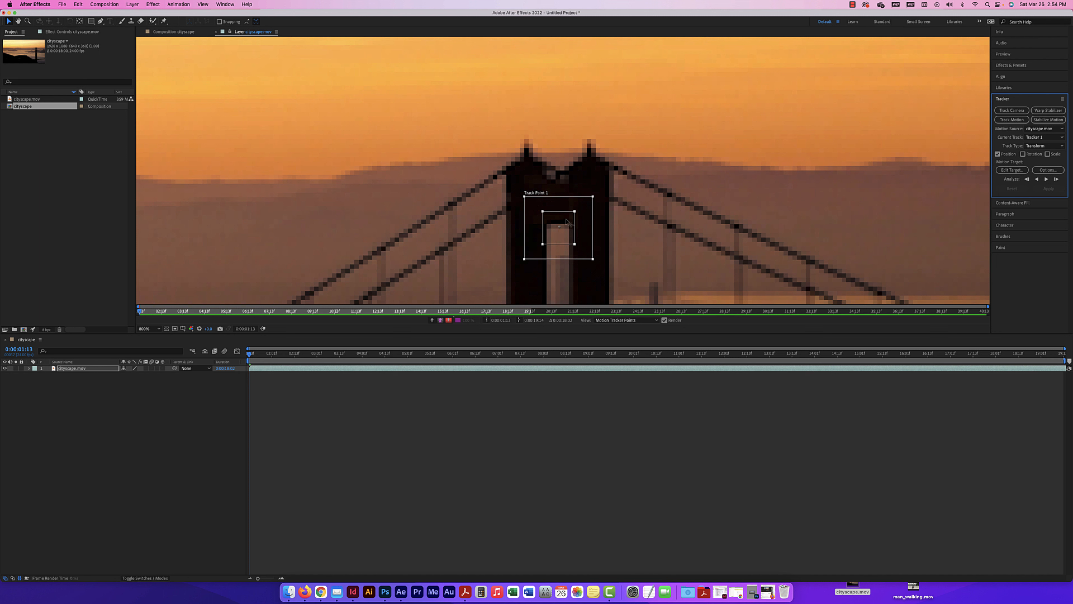
{"action": "left_click_drag", "start_coordinate": [565, 219], "coordinate": [568, 161]}
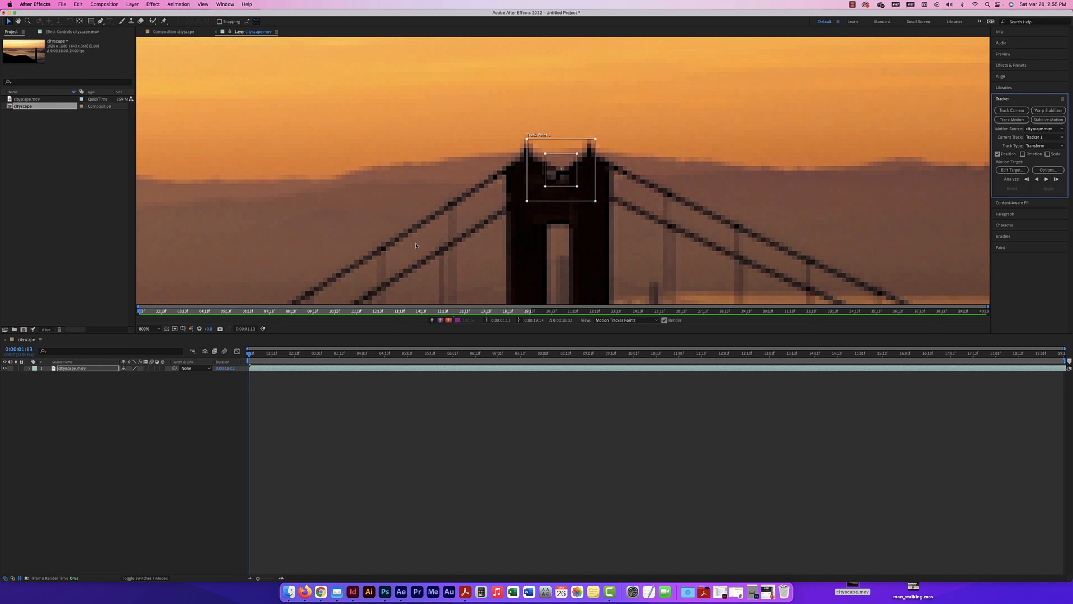
Add a null object layer to the cityscape composition
{"action": "left_click", "coordinate": [181, 32]}
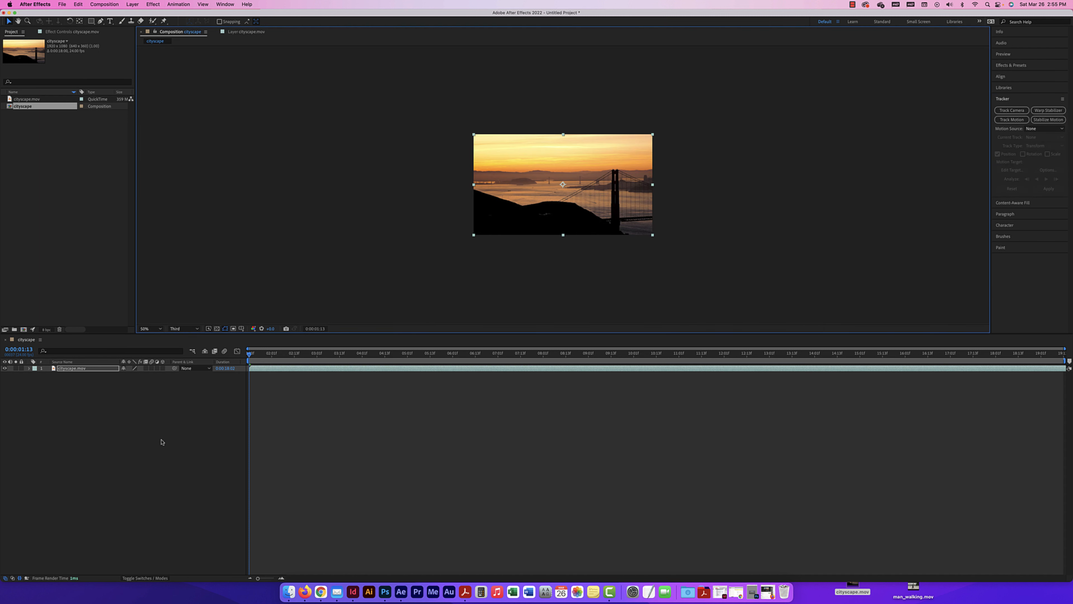
{"action": "left_click", "coordinate": [131, 4]}
{"action": "mouse_move", "coordinate": [135, 15]}
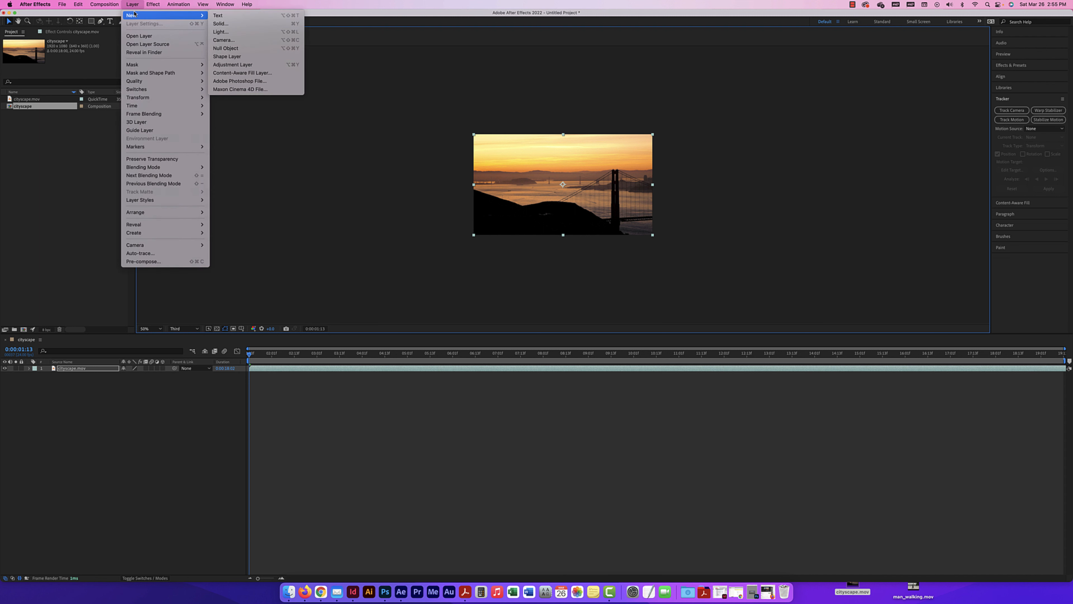
{"action": "left_click", "coordinate": [225, 48]}
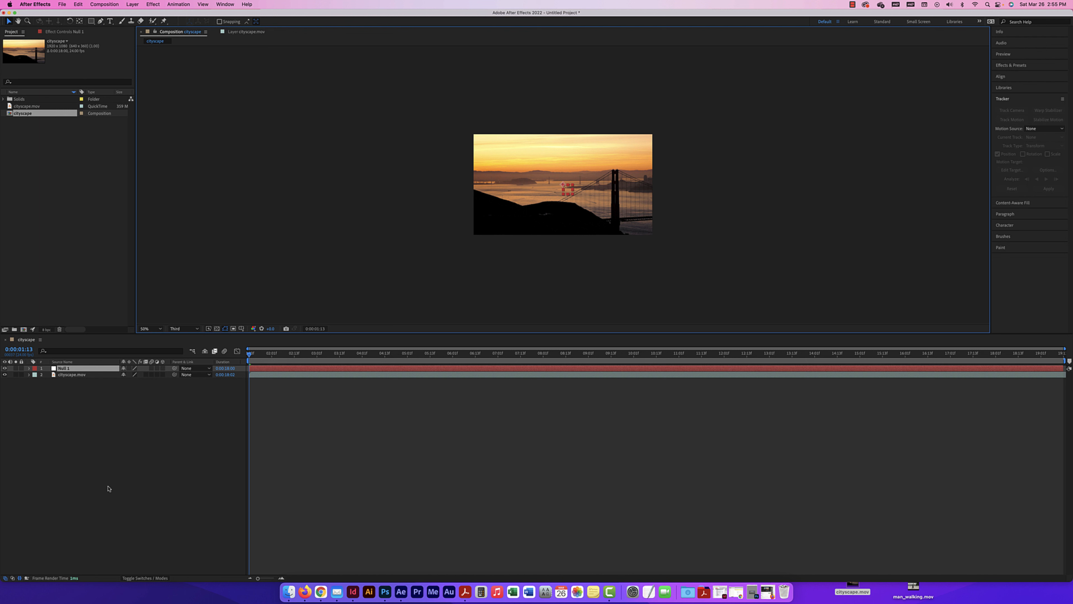
{"action": "left_click", "coordinate": [29, 367]}
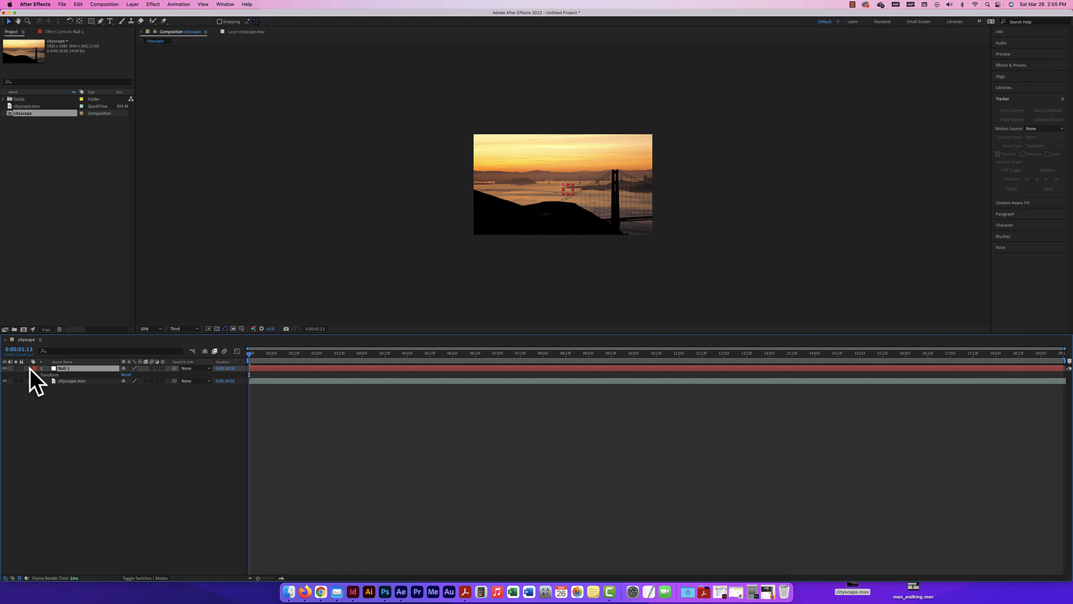
{"action": "left_click", "coordinate": [30, 369]}
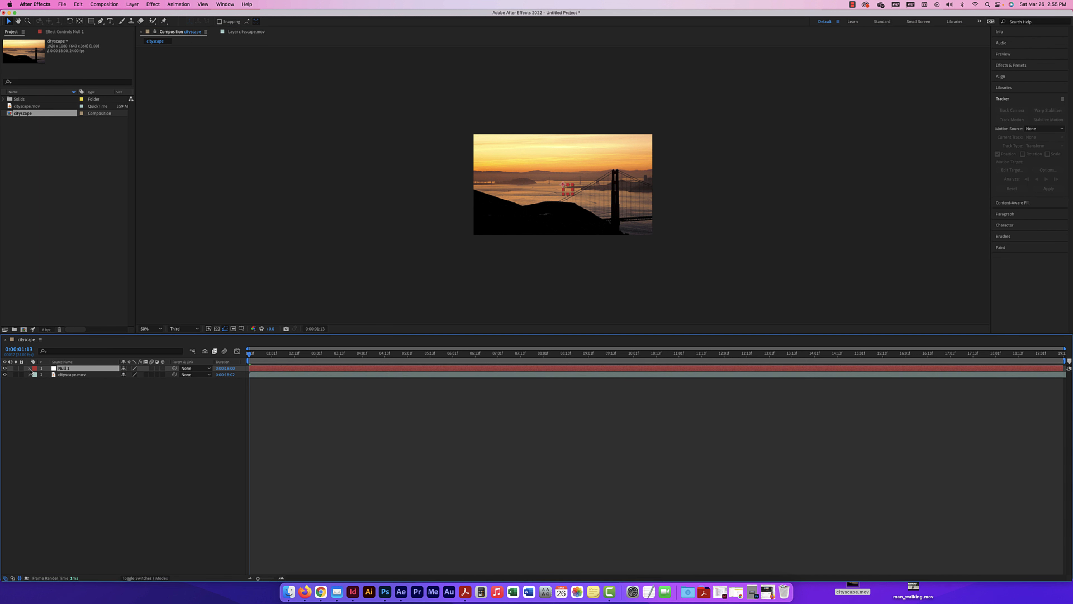
{"action": "double_click", "coordinate": [64, 368]}
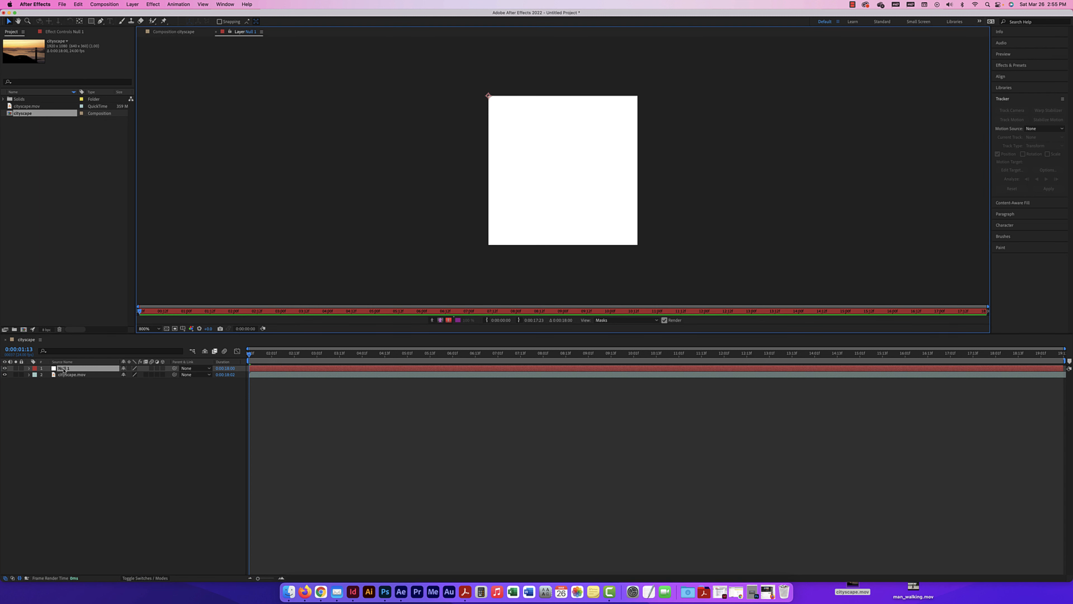
{"action": "left_click", "coordinate": [50, 408]}
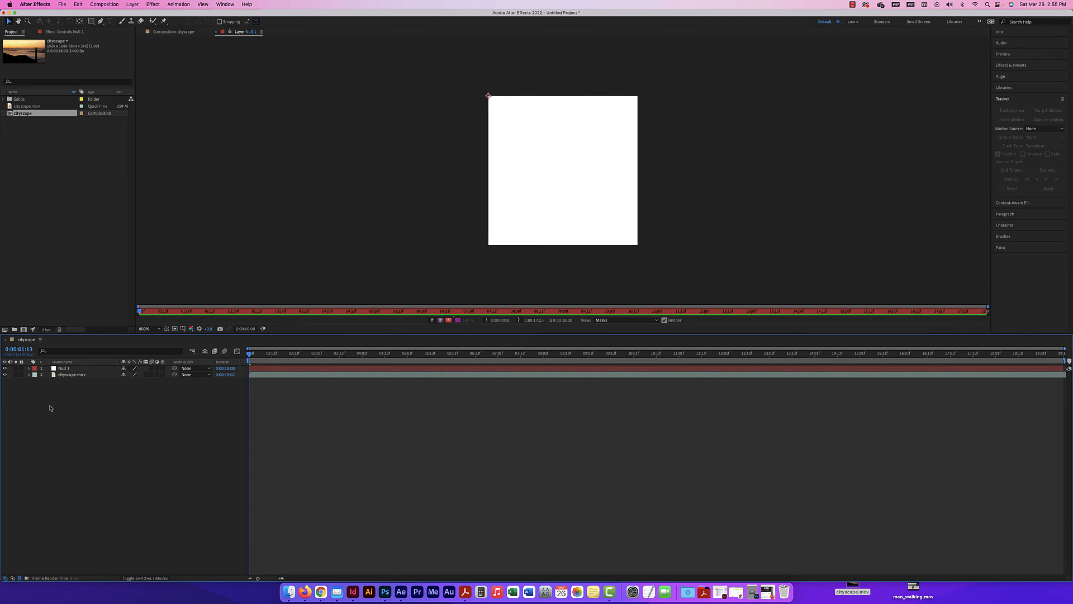
{"action": "left_click", "coordinate": [183, 33]}
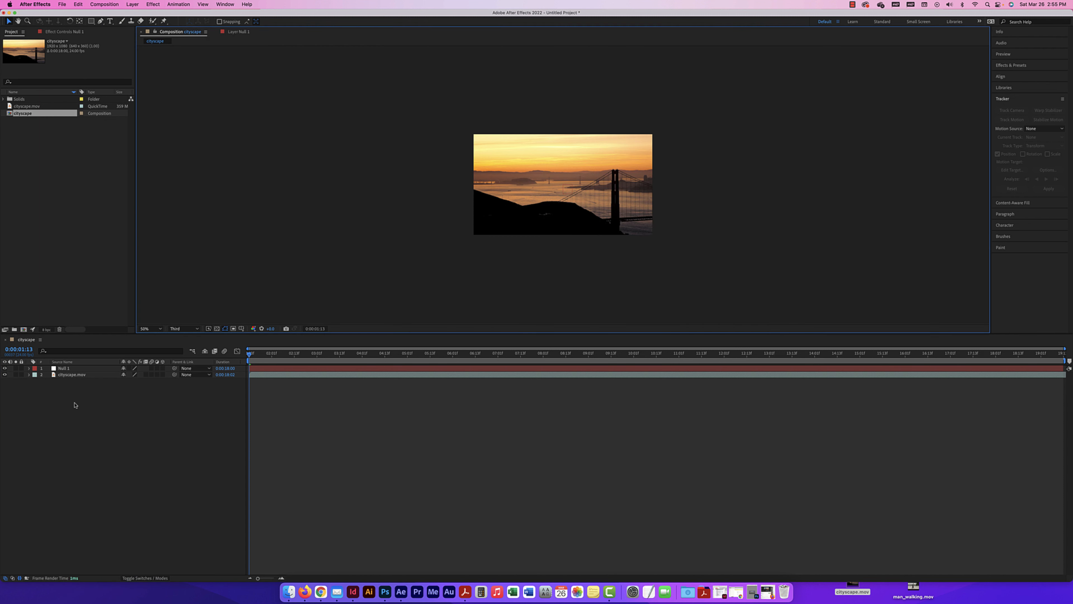
Rename the null object layer as "tracking null"
{"action": "left_click", "coordinate": [64, 368]}
{"action": "key", "text": "Return"}
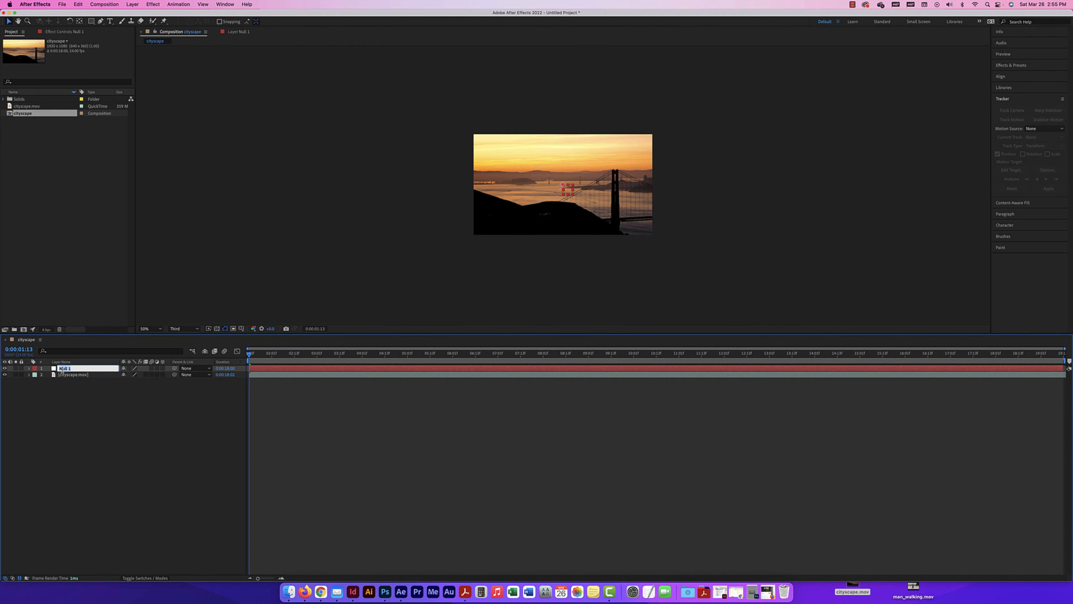
{"action": "type", "text": "tracking n"}
{"action": "left_click", "coordinate": [34, 414]}
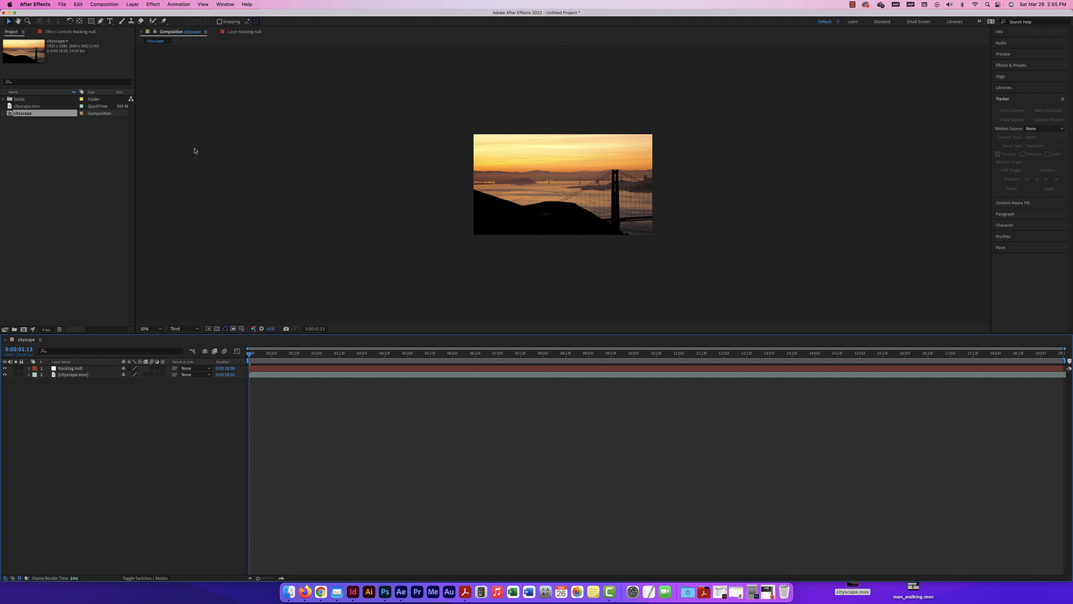
Reopen the cityscape.mov layer view and set the tracker's motion target to the tracking null layer
{"action": "double_click", "coordinate": [64, 375]}
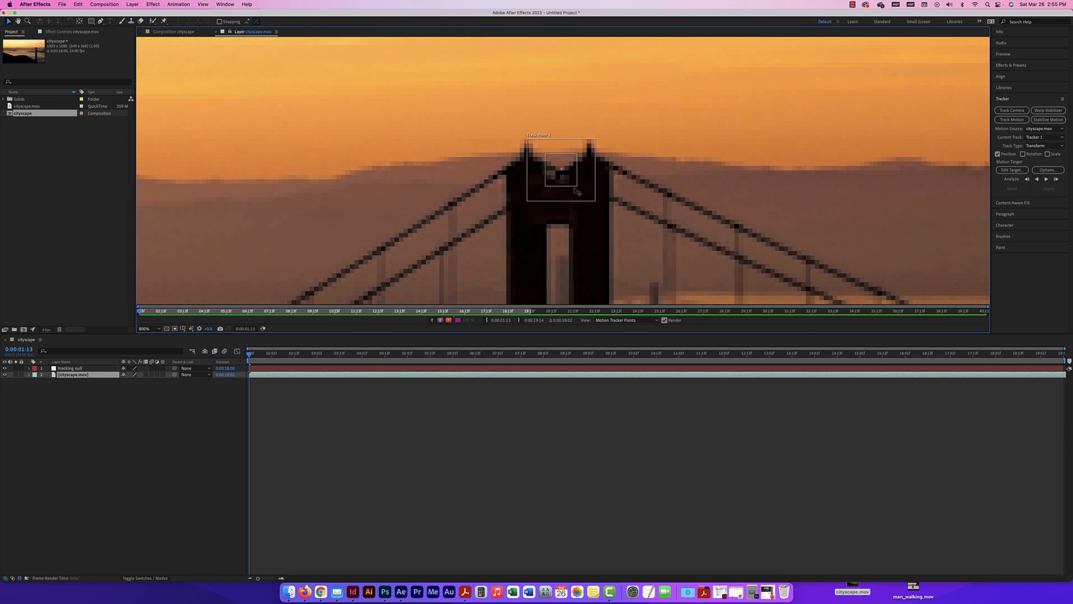
{"action": "key", "text": "super+minus"}
{"action": "key", "text": "super+minus"}
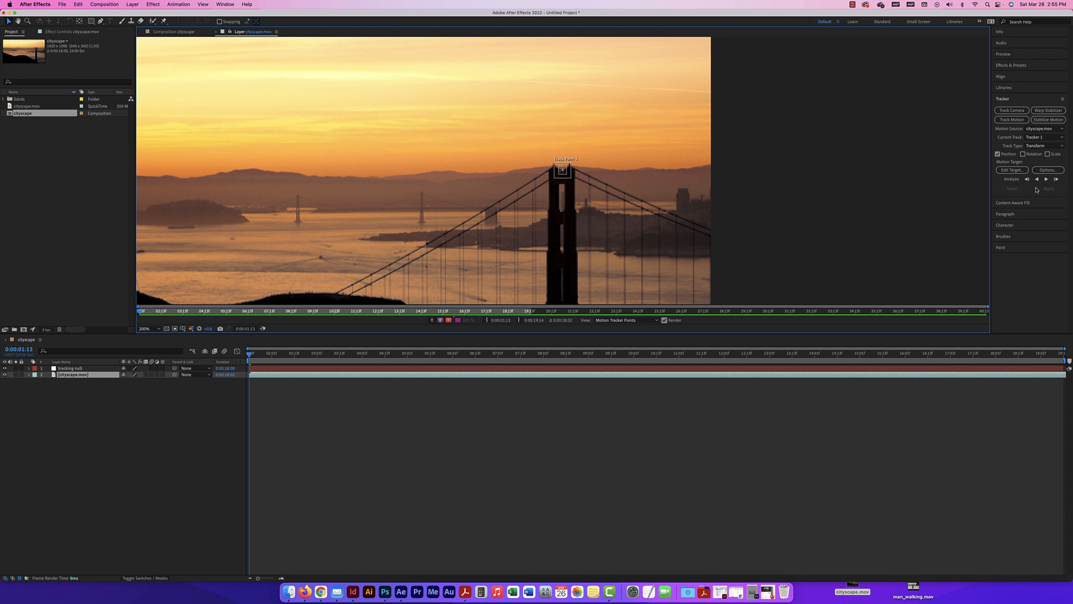
{"action": "left_click", "coordinate": [1012, 170]}
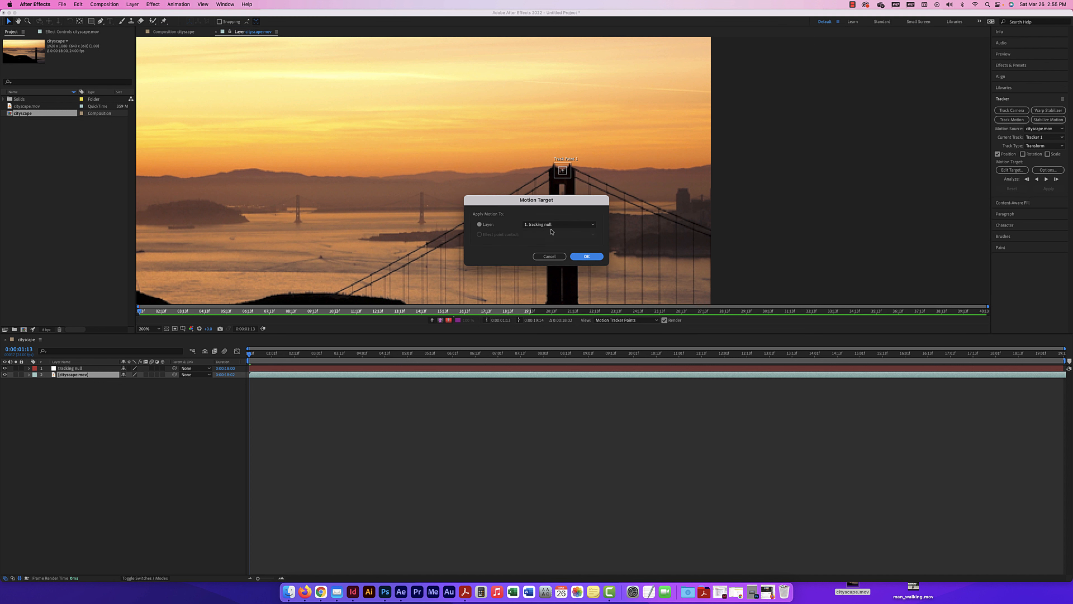
{"action": "left_click", "coordinate": [540, 226]}
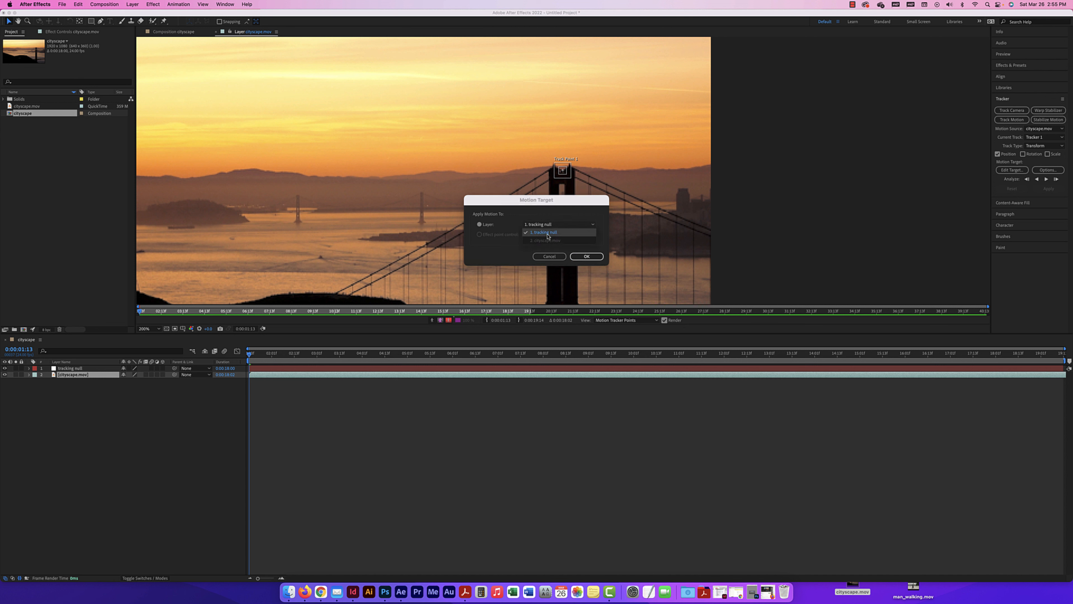
{"action": "left_click", "coordinate": [547, 234]}
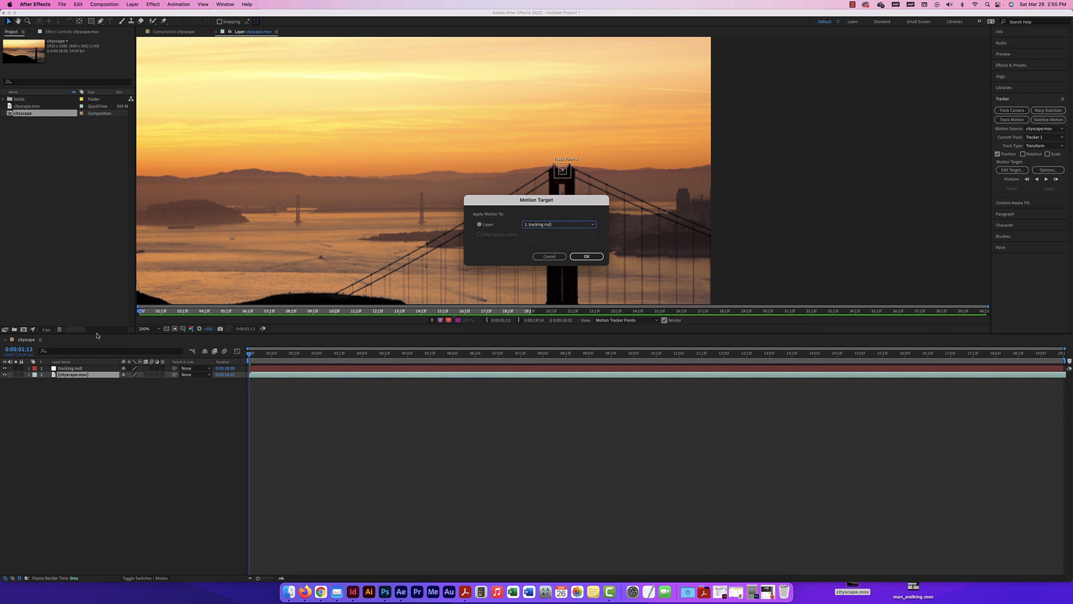
{"action": "left_click", "coordinate": [586, 256]}
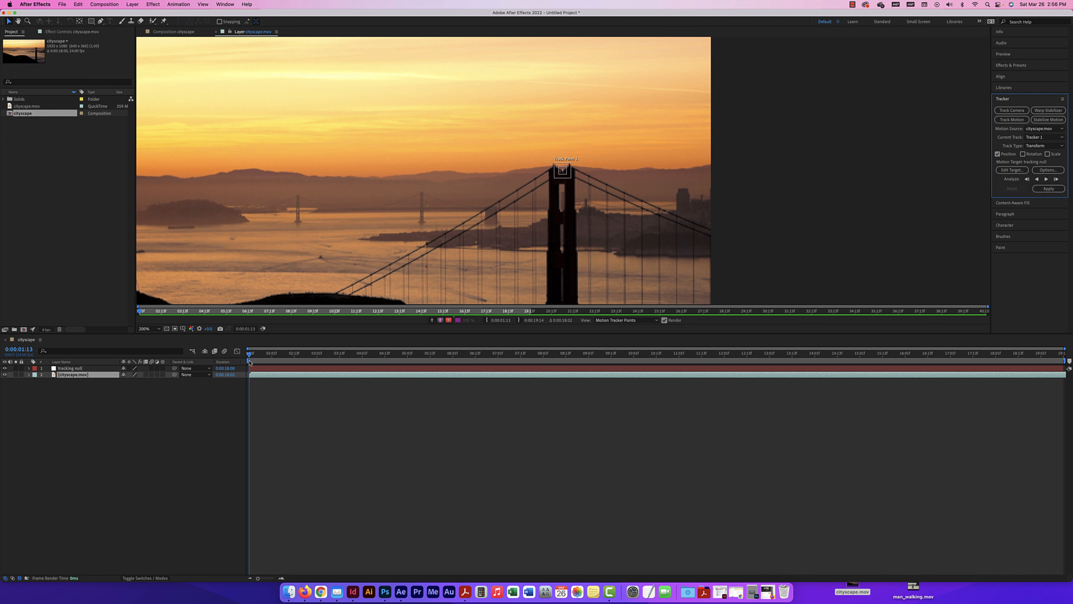
Analyze the bridge tower's motion forward through the whole clip from the first frame and inspect the resulting track path
{"action": "left_click", "coordinate": [250, 359]}
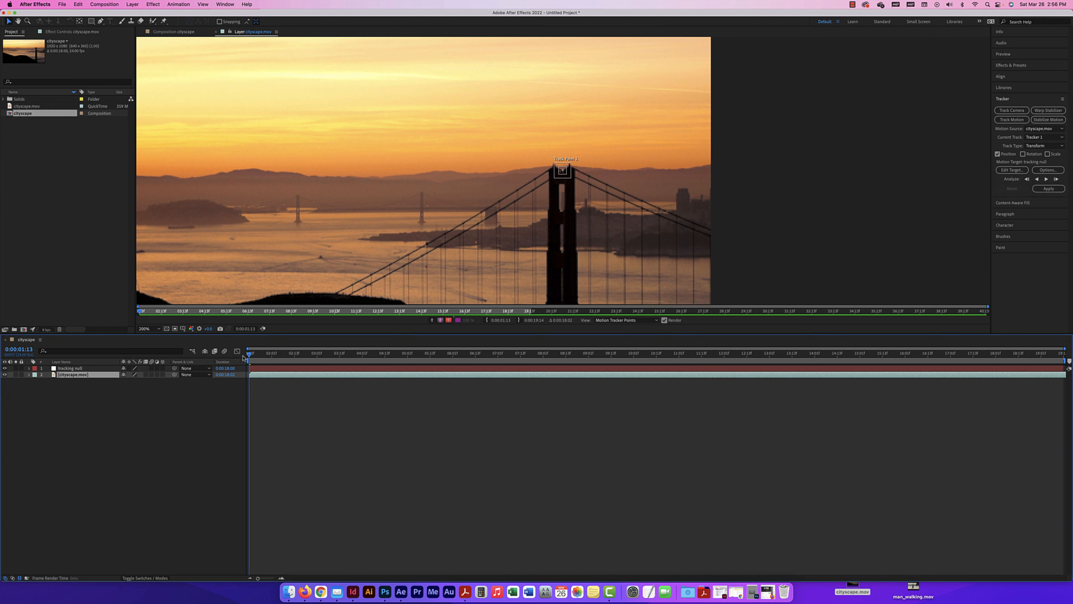
{"action": "left_click", "coordinate": [1046, 179]}
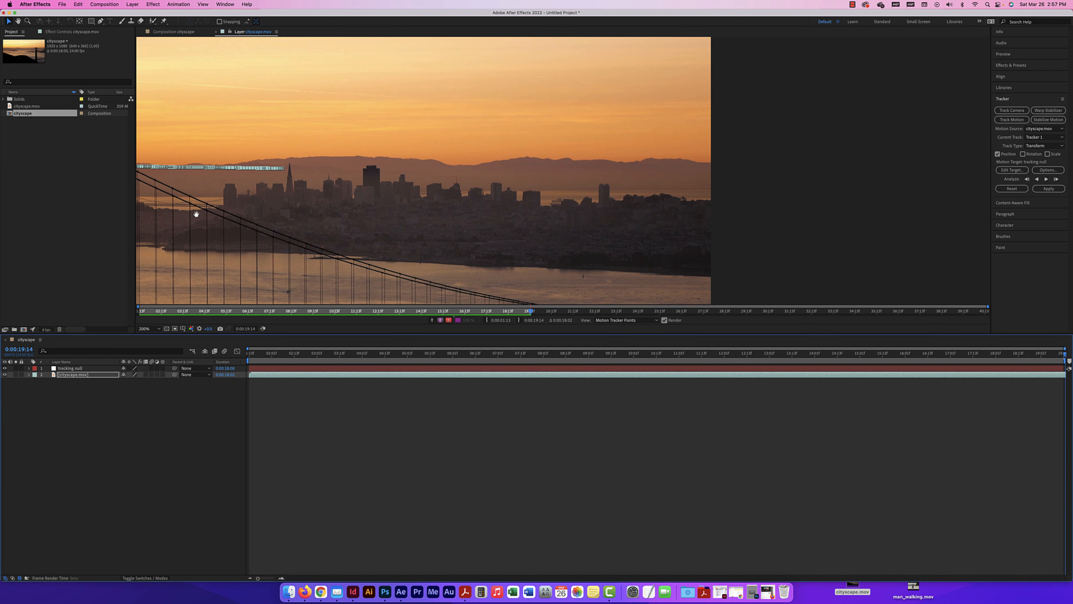
{"action": "left_click_drag", "start_coordinate": [197, 213], "coordinate": [478, 186]}
{"action": "key", "text": "v"}
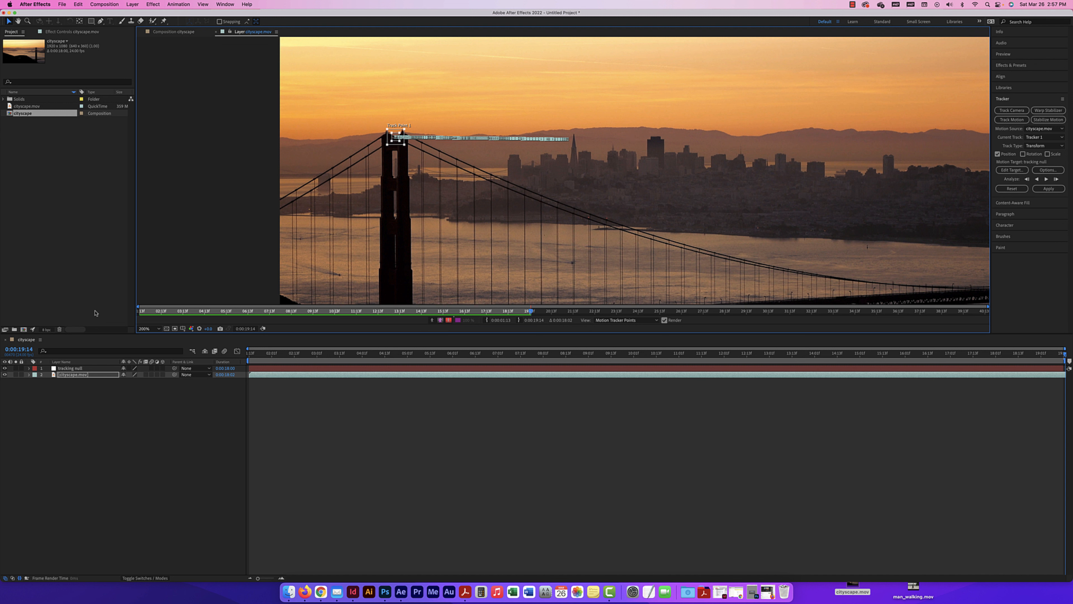
Apply the tracking data to the tracking null in the X and Y dimensions
{"action": "left_click", "coordinate": [1063, 190]}
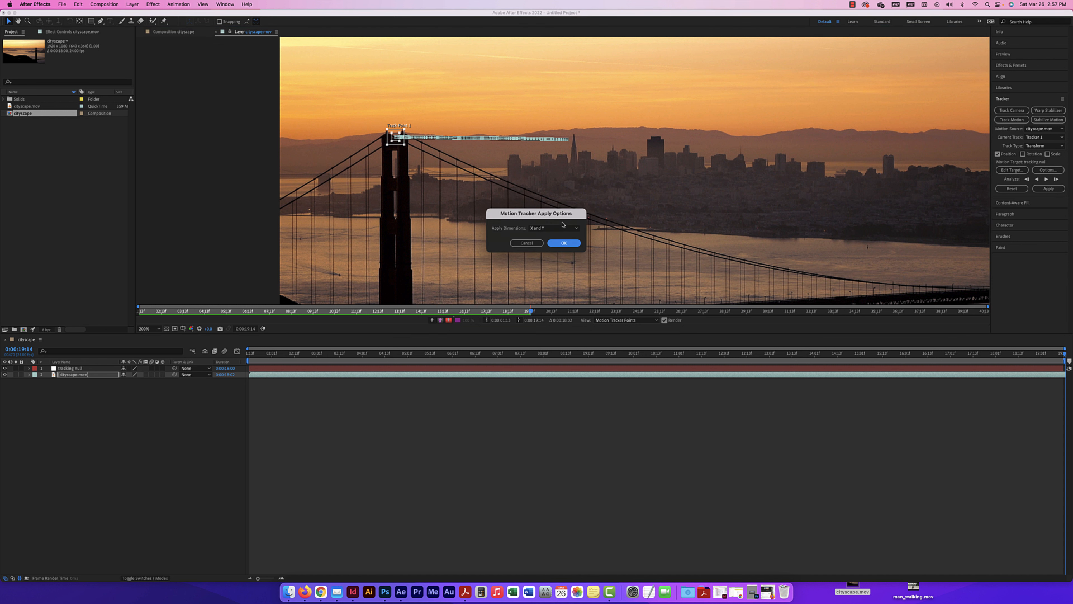
{"action": "left_click", "coordinate": [558, 229]}
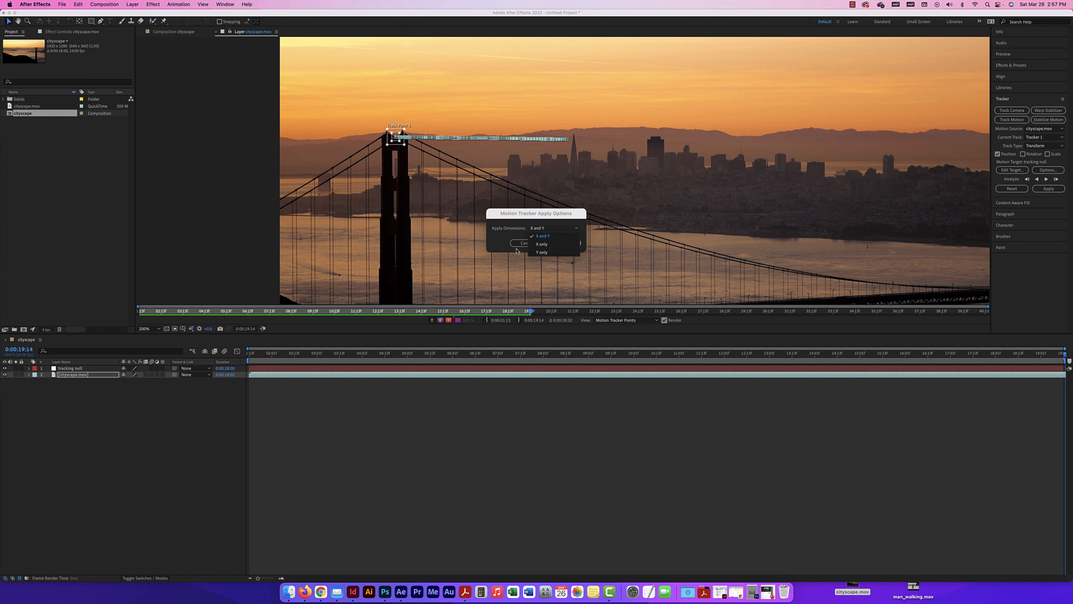
{"action": "left_click", "coordinate": [543, 236]}
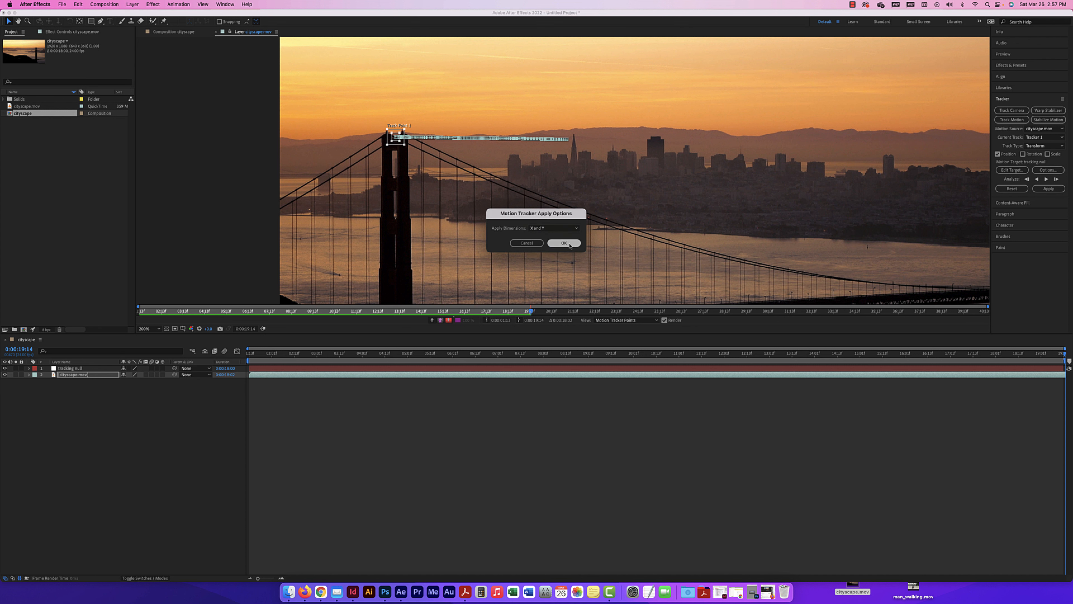
{"action": "left_click", "coordinate": [569, 245]}
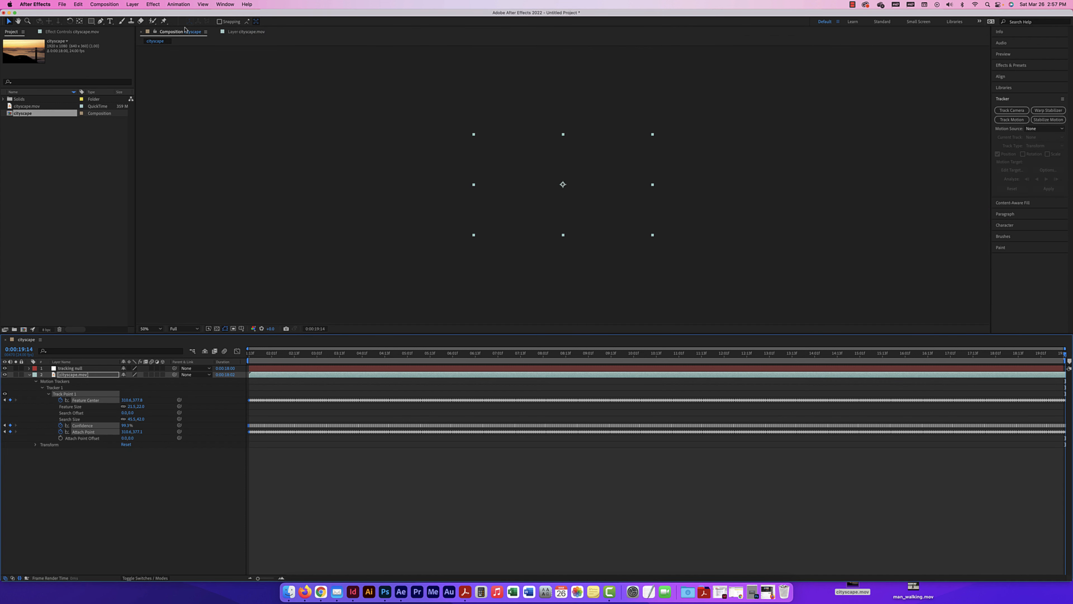
Return to the cityscape composition's first frame at 0:00:01:13 and show the footage at 100% magnification
{"action": "left_click", "coordinate": [371, 146]}
{"action": "scroll", "coordinate": [385, 155], "scroll_direction": "down", "scroll_amount": 4}
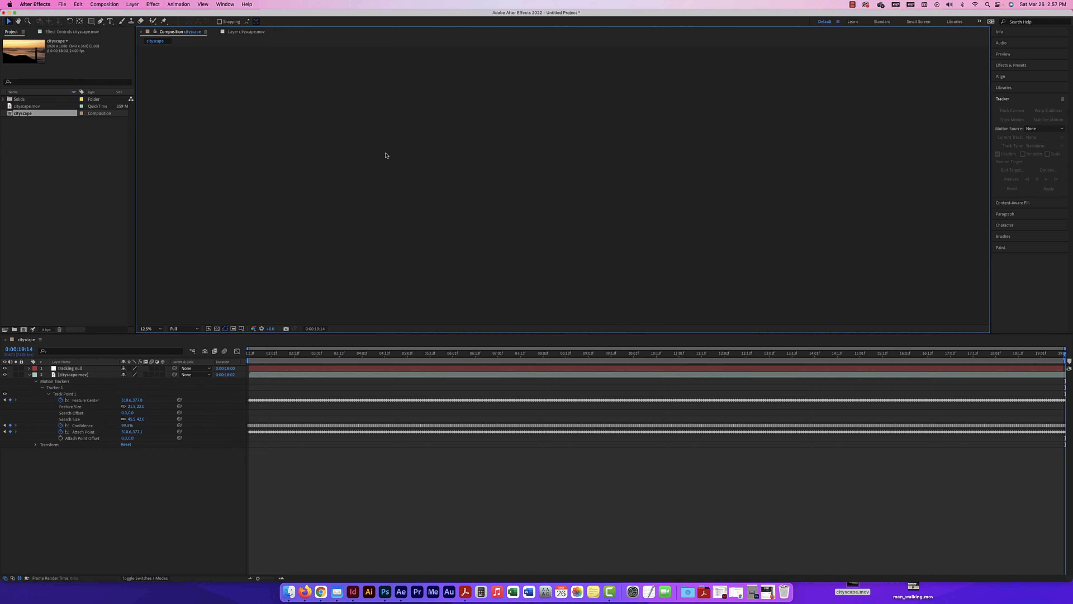
{"action": "left_click", "coordinate": [81, 368]}
{"action": "left_click", "coordinate": [81, 375]}
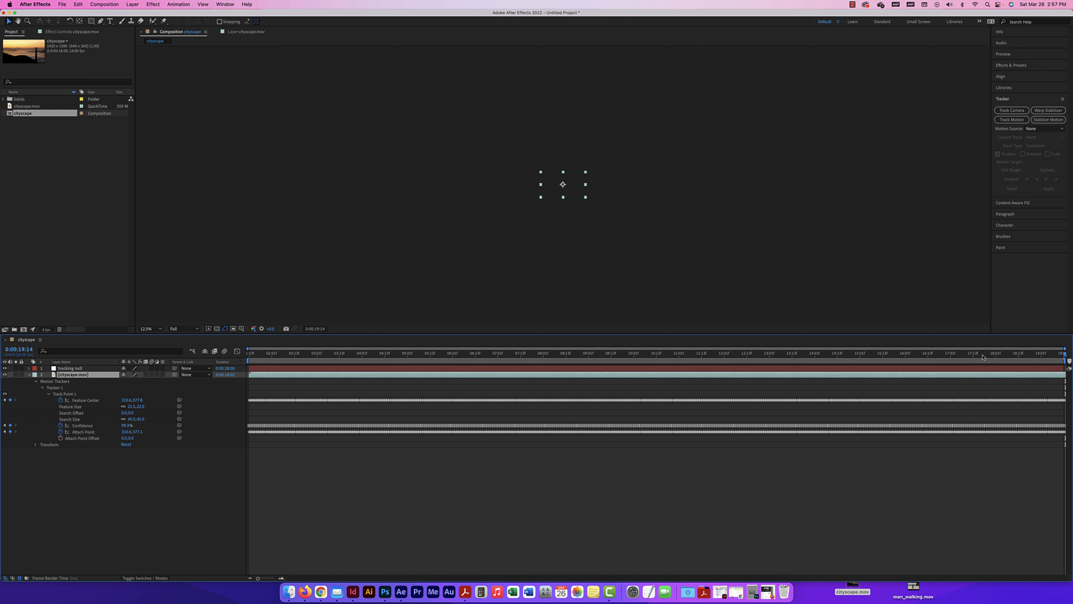
{"action": "left_click", "coordinate": [770, 355]}
{"action": "key", "text": "Home"}
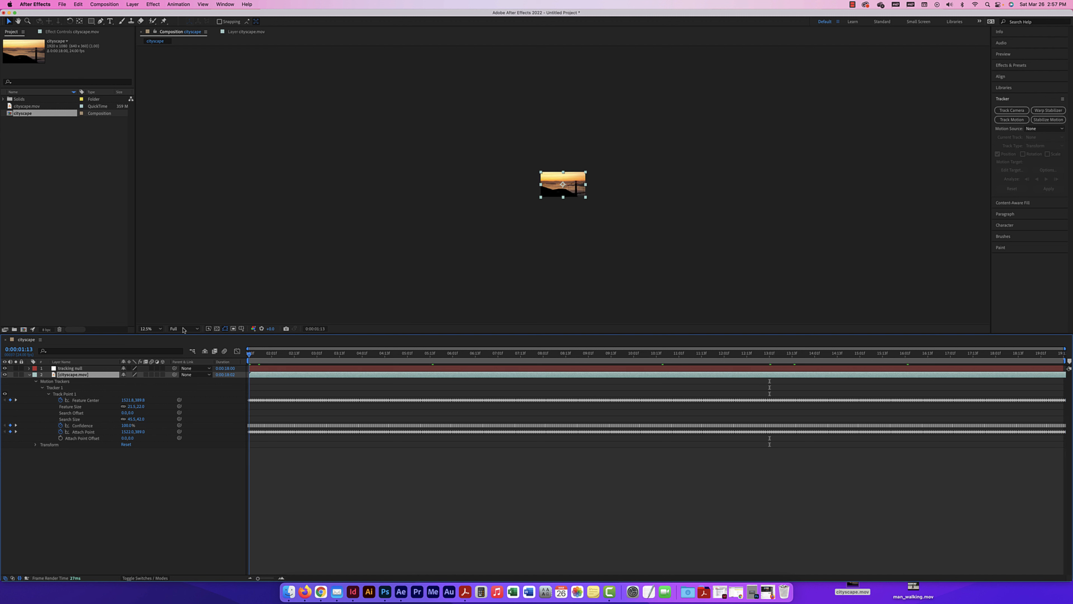
{"action": "scroll", "coordinate": [305, 321], "scroll_direction": "up", "scroll_amount": 3}
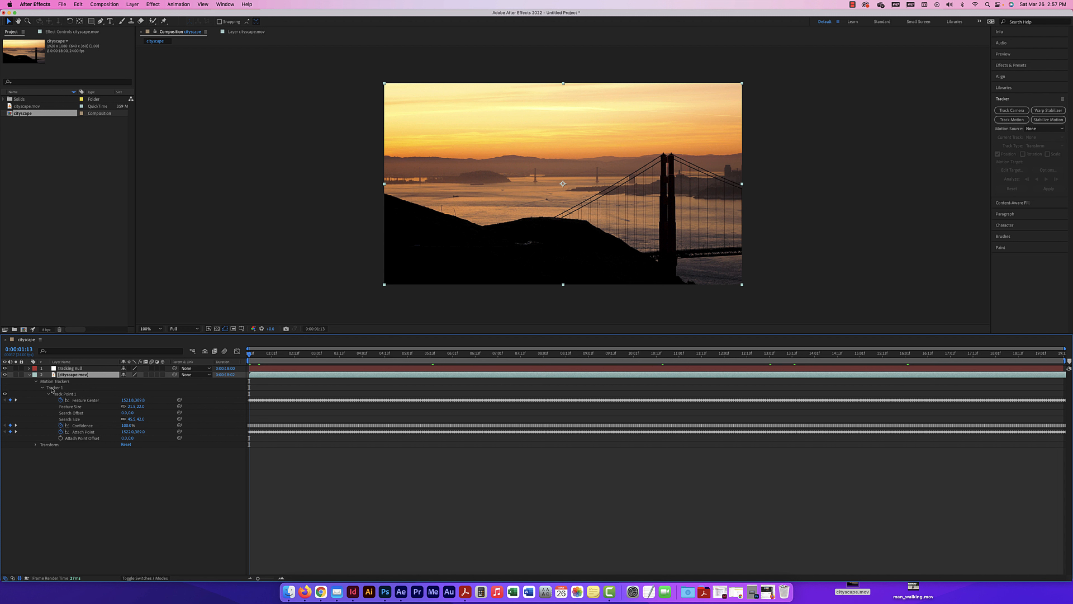
Expand the tracking null's properties, collapse those of cityscape.mov, and examine the null's motion path in the composition
{"action": "left_click", "coordinate": [29, 368]}
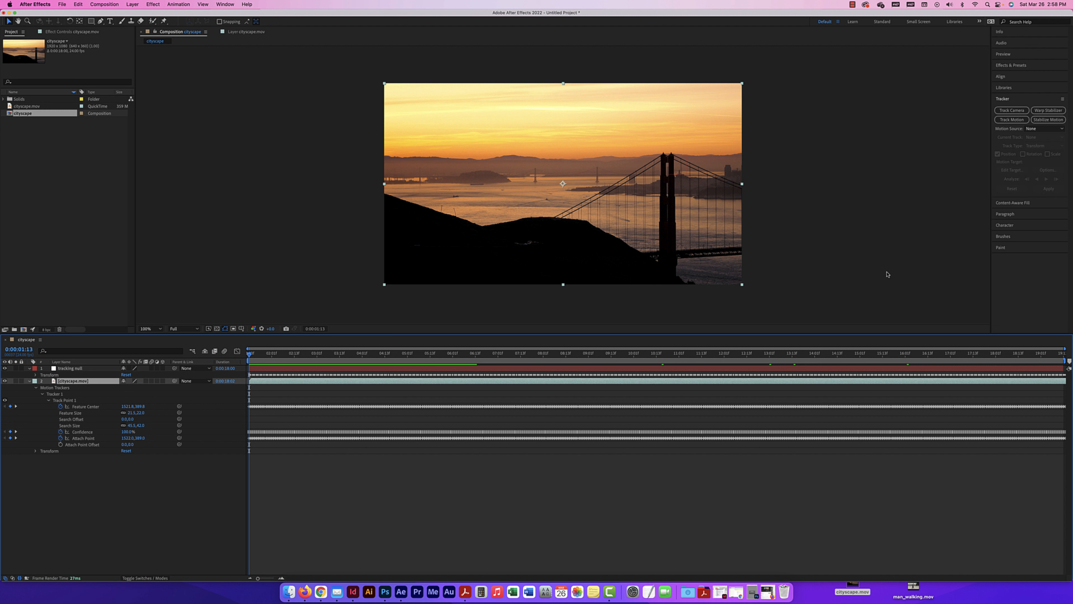
{"action": "left_click", "coordinate": [29, 381]}
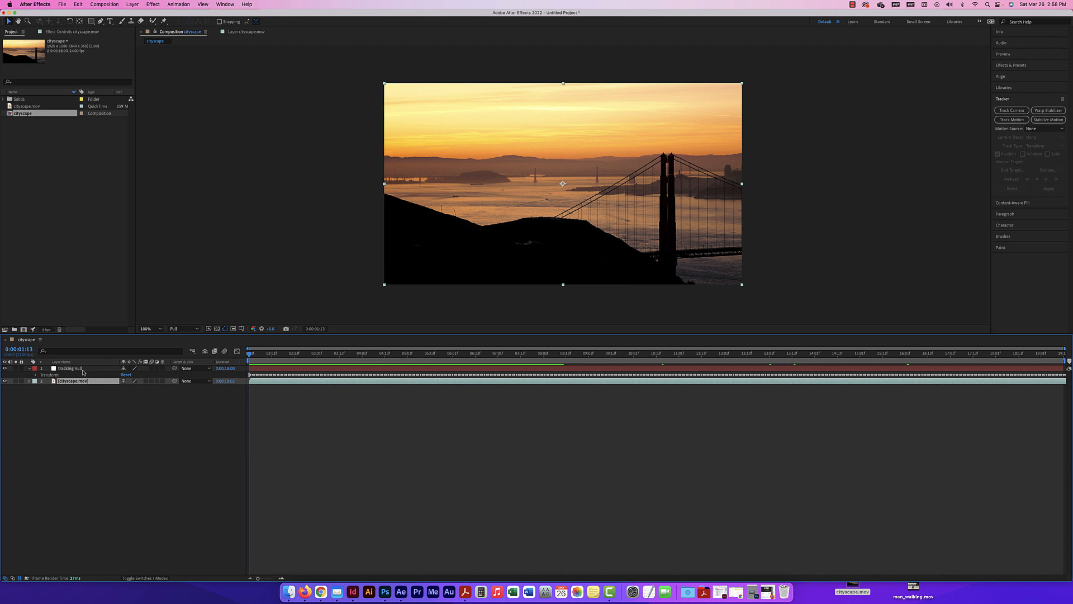
{"action": "left_click", "coordinate": [70, 368]}
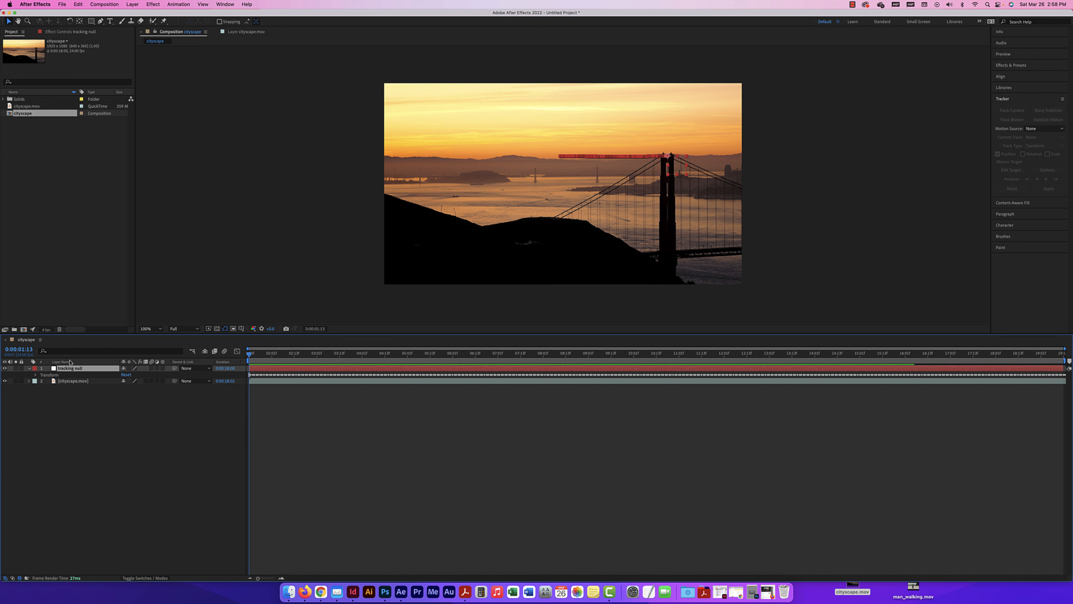
{"action": "left_click", "coordinate": [96, 362]}
Add the text "BRIDGE" to the composition and place it in the sky just above and left of the bridge tower's top
{"action": "left_click", "coordinate": [110, 21]}
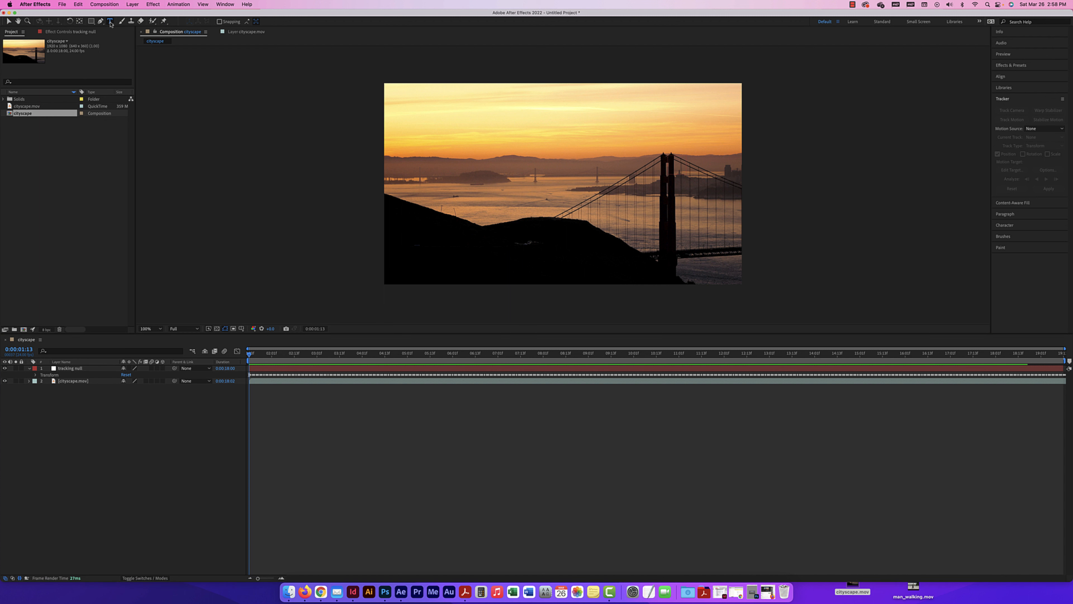
{"action": "left_click", "coordinate": [538, 126]}
{"action": "type", "text": "BRIDGE"}
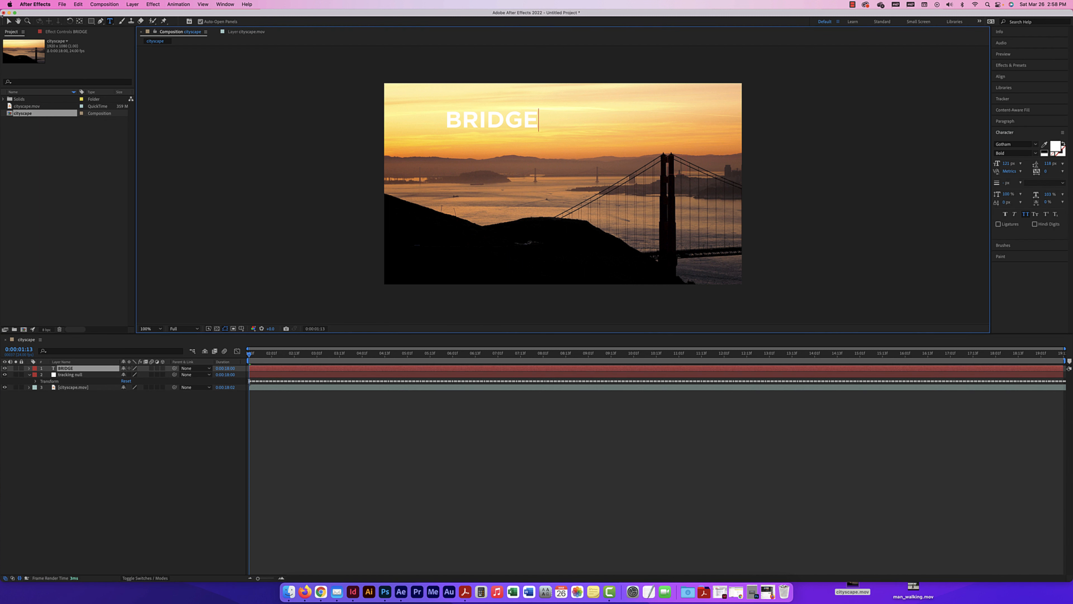
{"action": "left_click", "coordinate": [9, 20]}
{"action": "left_click_drag", "start_coordinate": [524, 120], "coordinate": [621, 144]}
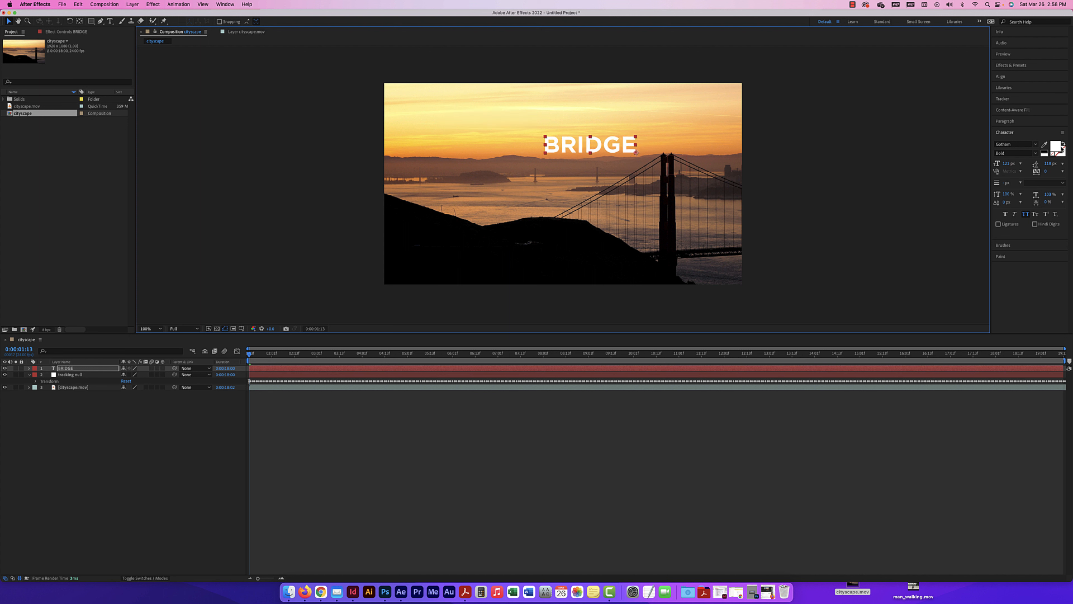
Fill the BRIDGE text with black, scale it down to just over half size, and place it above the bridge tower
{"action": "left_click", "coordinate": [1043, 152]}
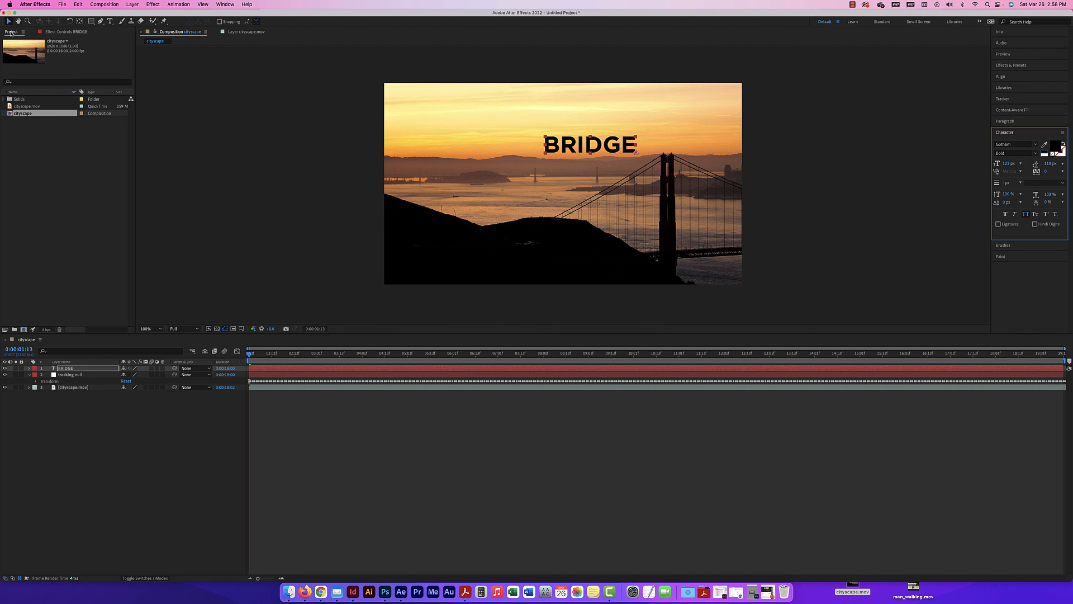
{"action": "left_click", "coordinate": [9, 21]}
{"action": "mouse_move", "coordinate": [548, 153]}
{"action": "left_mouse_down"}
{"action": "mouse_move", "coordinate": [559, 157]}
{"action": "mouse_move", "coordinate": [567, 144]}
{"action": "left_mouse_up"}
{"action": "left_click_drag", "start_coordinate": [647, 160], "coordinate": [630, 147]}
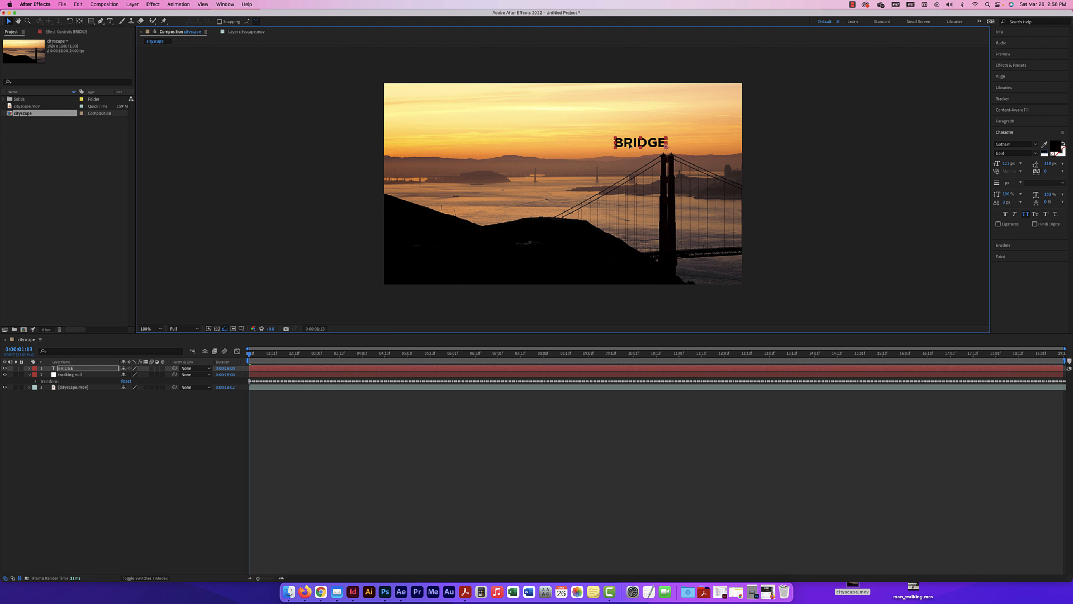
Parent the BRIDGE text layer to the tracking null layer and play back the composition to check the tracked motion
{"action": "left_click", "coordinate": [84, 372]}
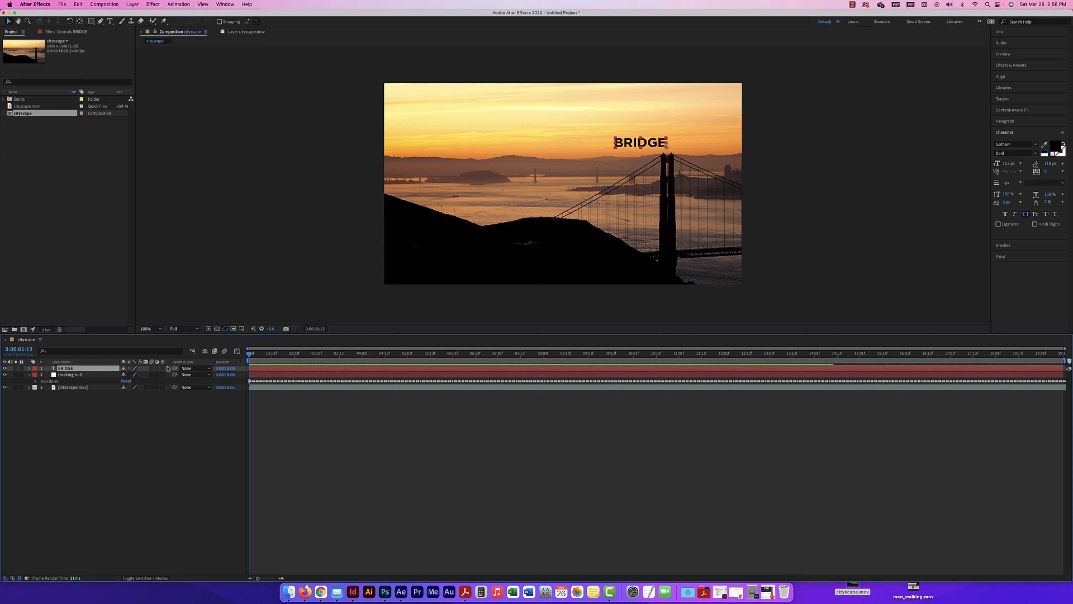
{"action": "left_click_drag", "start_coordinate": [174, 369], "coordinate": [79, 378]}
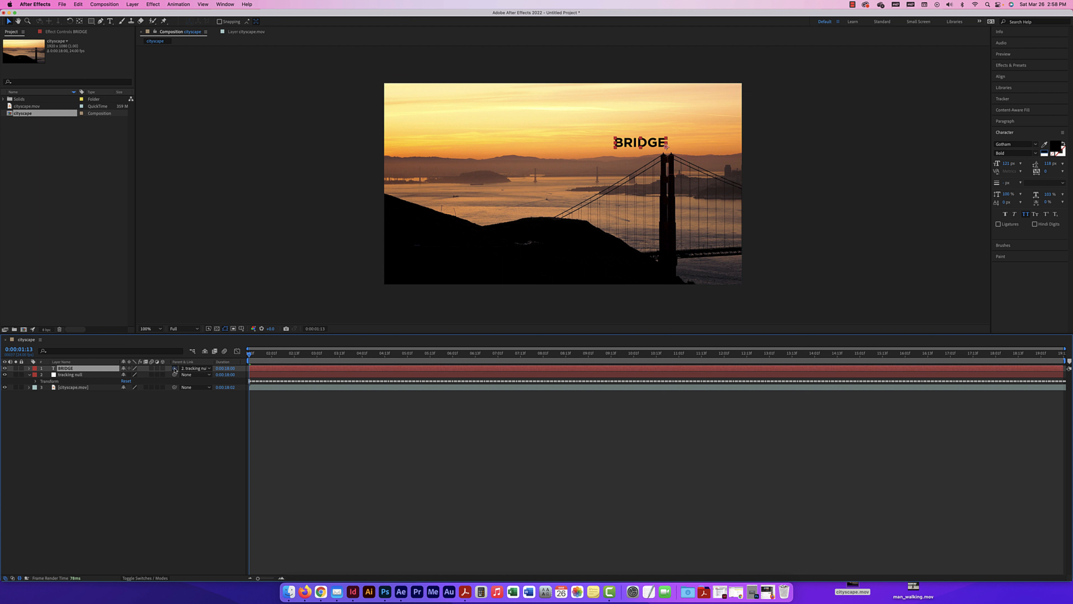
{"action": "left_click", "coordinate": [207, 369]}
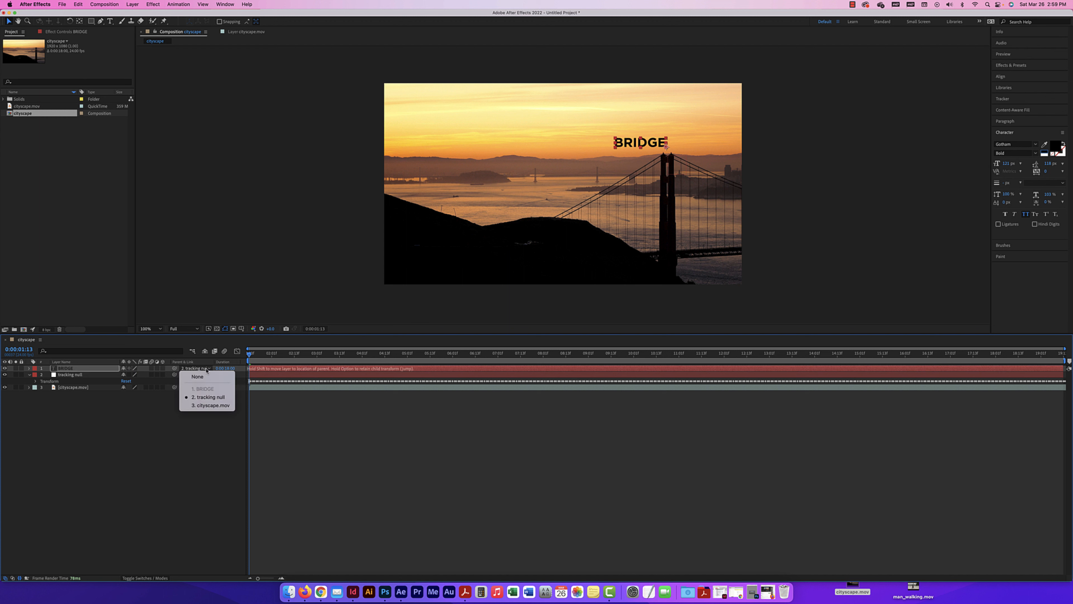
{"action": "left_click", "coordinate": [208, 397]}
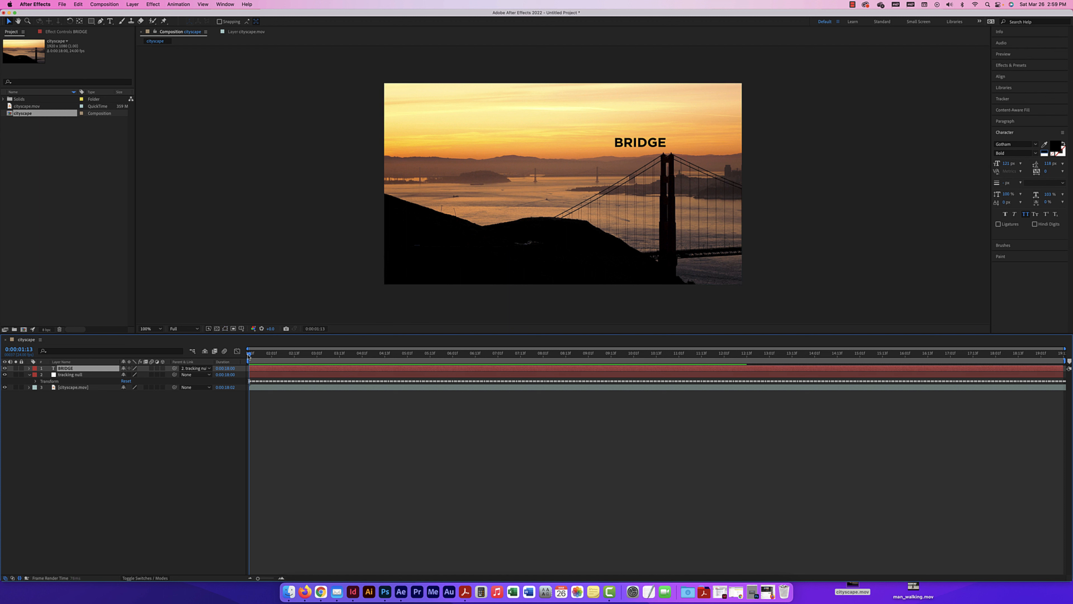
{"action": "key", "text": "space"}
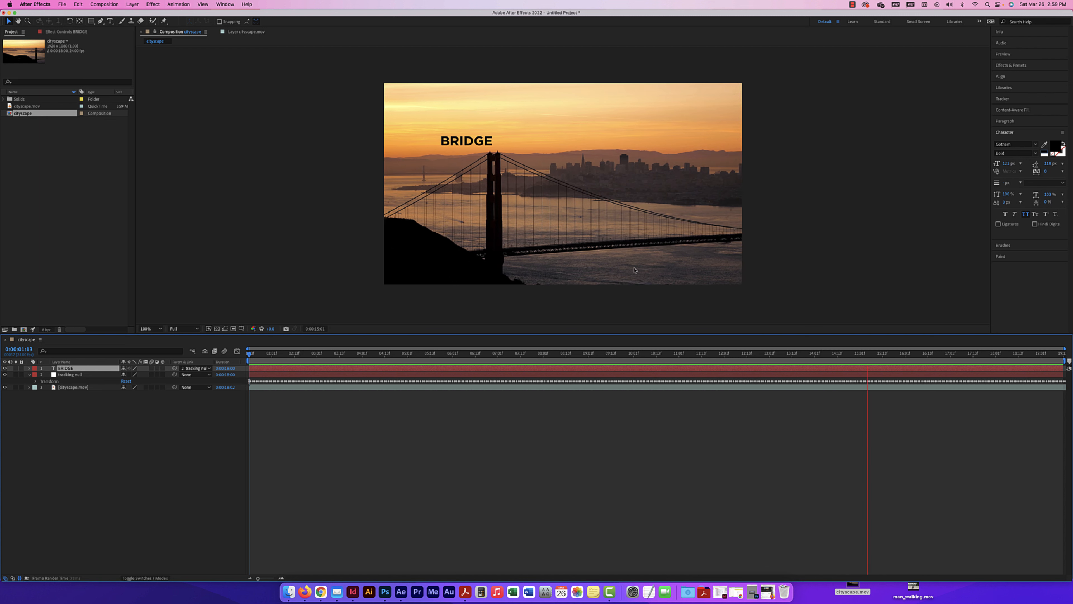
{"action": "key", "text": "space"}
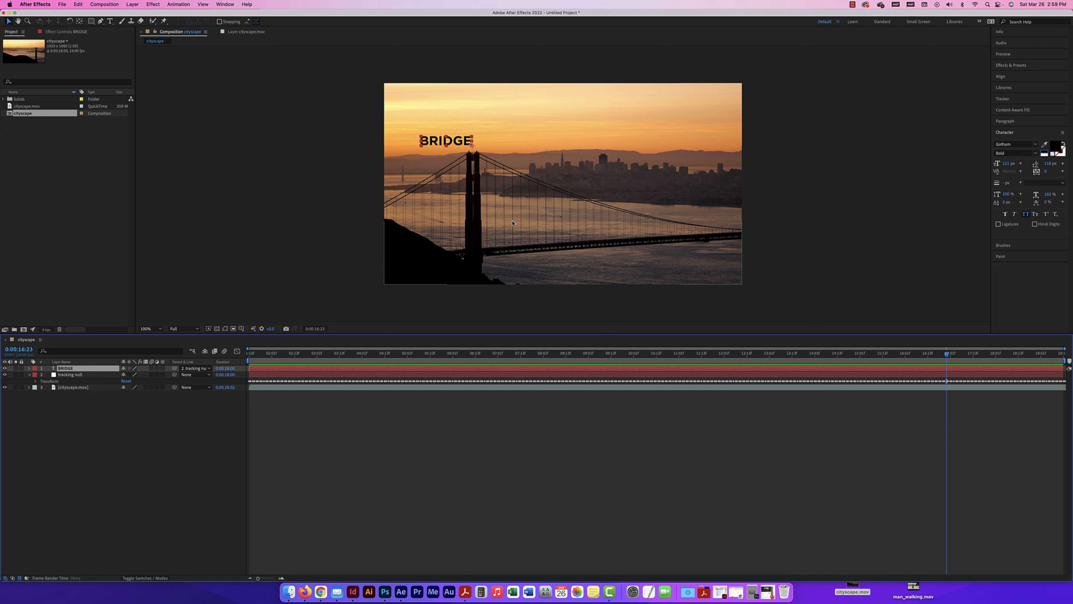
Hide the BRIDGE, tracking null and cityscape.mov layers in the composition
{"action": "left_click_drag", "start_coordinate": [5, 367], "coordinate": [4, 387]}
{"action": "left_click", "coordinate": [5, 388]}
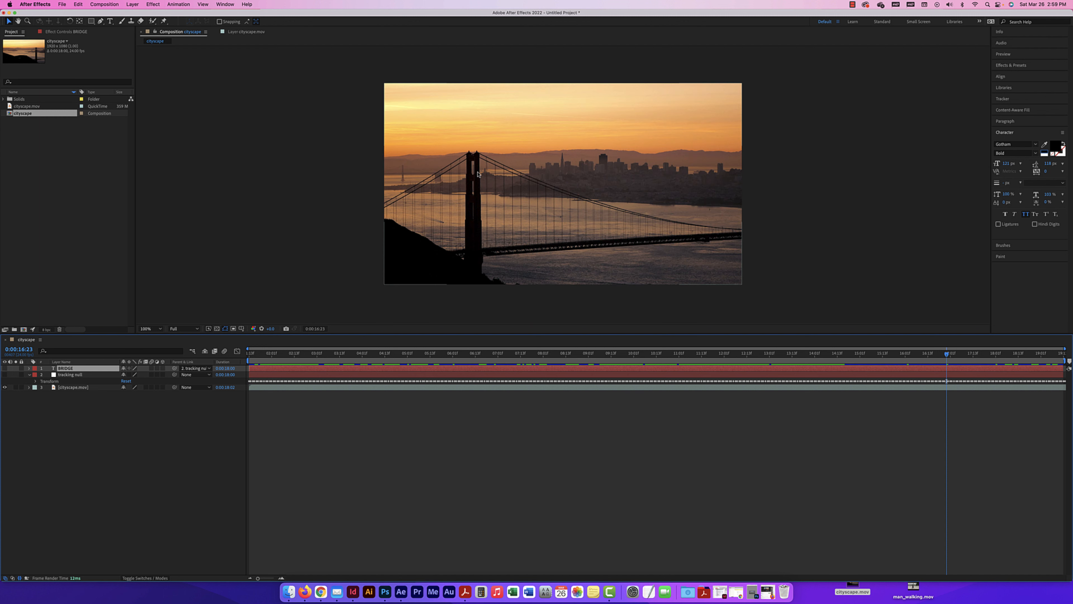
{"action": "left_click", "coordinate": [4, 368]}
{"action": "left_click", "coordinate": [5, 367]}
{"action": "left_click", "coordinate": [5, 387]}
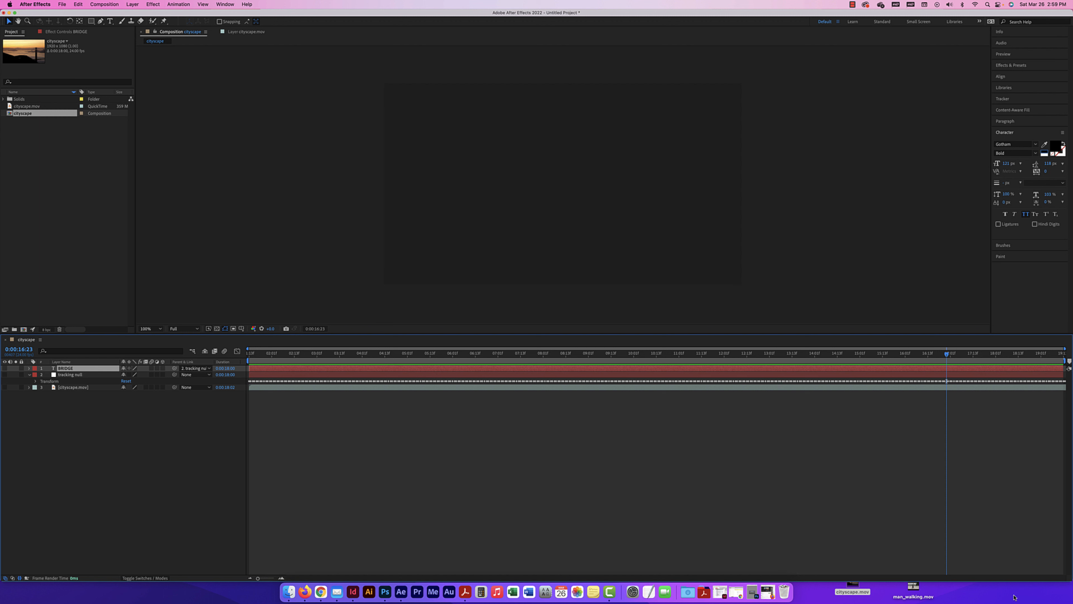
Import man_walking.mov from the desktop, add it as the top layer of the cityscape composition, and play it from the start
{"action": "left_click_drag", "start_coordinate": [913, 588], "coordinate": [56, 153]}
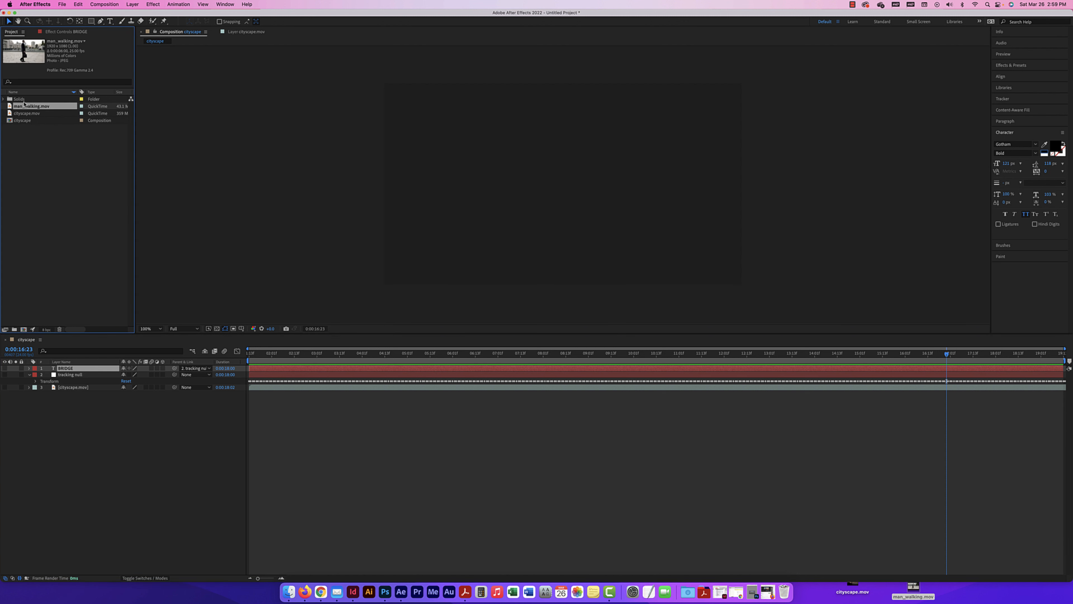
{"action": "left_click_drag", "start_coordinate": [28, 106], "coordinate": [76, 368]}
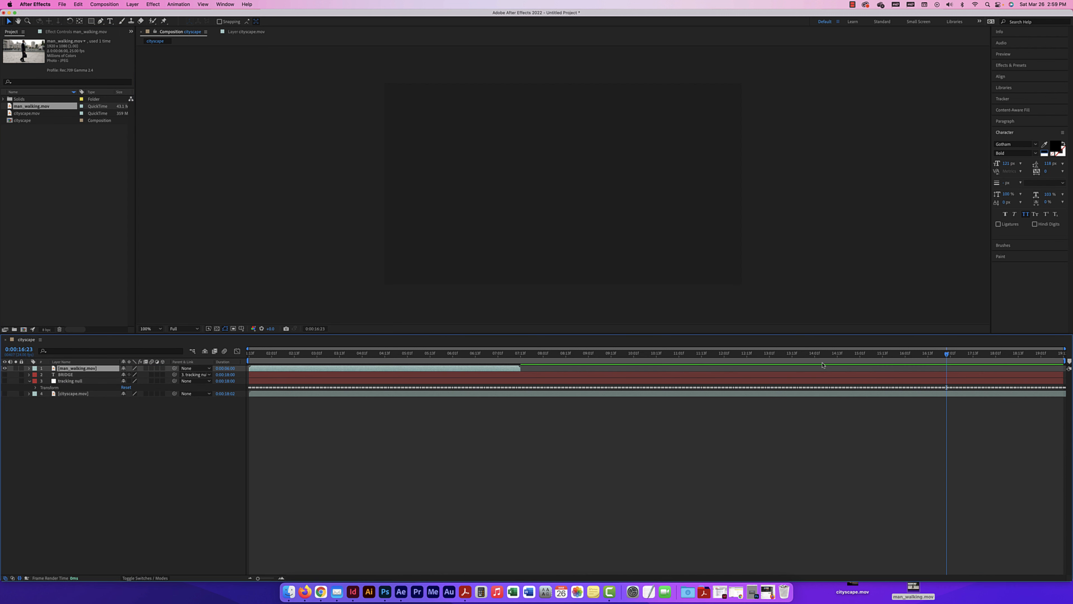
{"action": "left_click_drag", "start_coordinate": [948, 353], "coordinate": [250, 354]}
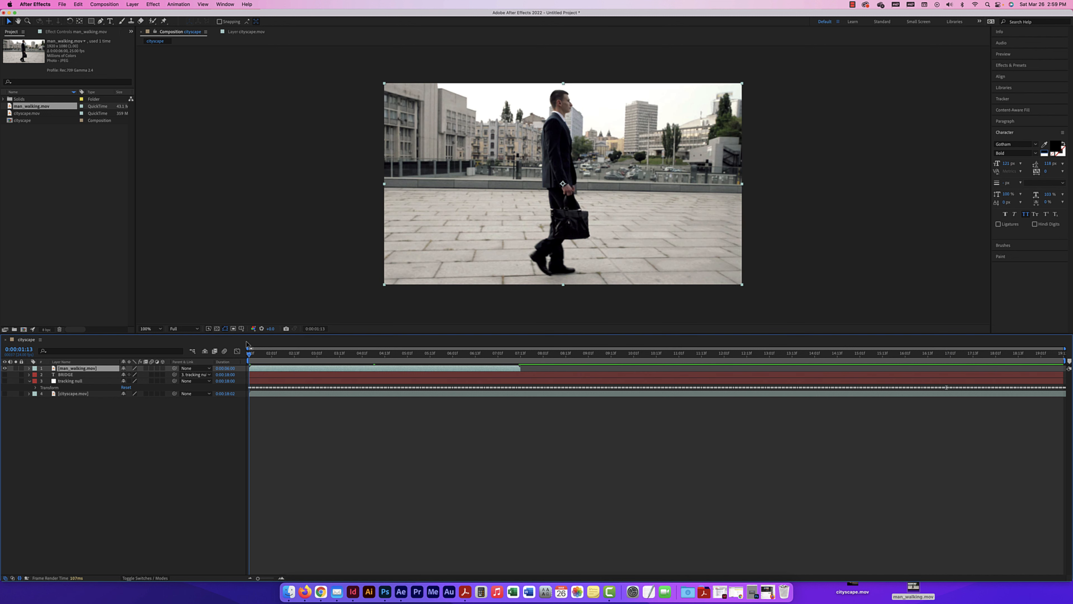
{"action": "key", "text": "space"}
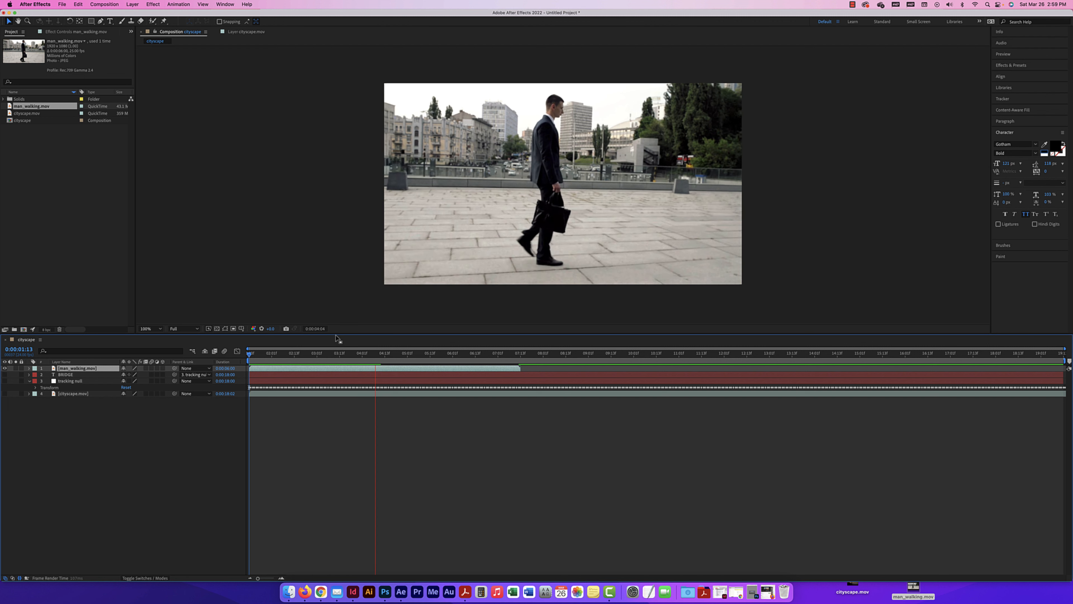
Create a new null object above man_walking.mov and name it "walking null"
{"action": "left_click", "coordinate": [75, 369]}
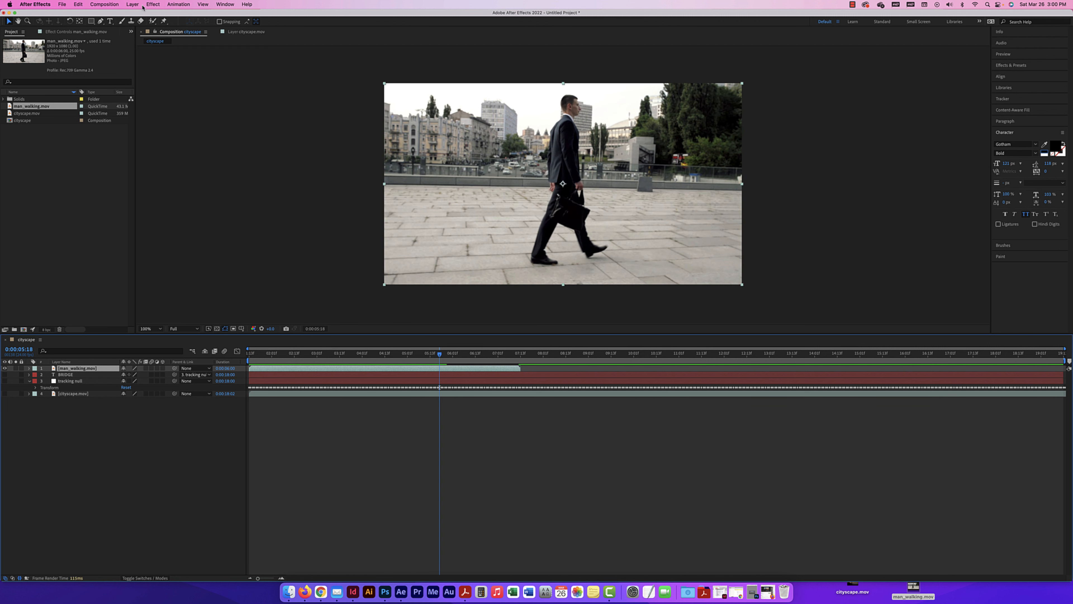
{"action": "left_click", "coordinate": [132, 4]}
{"action": "mouse_move", "coordinate": [140, 13]}
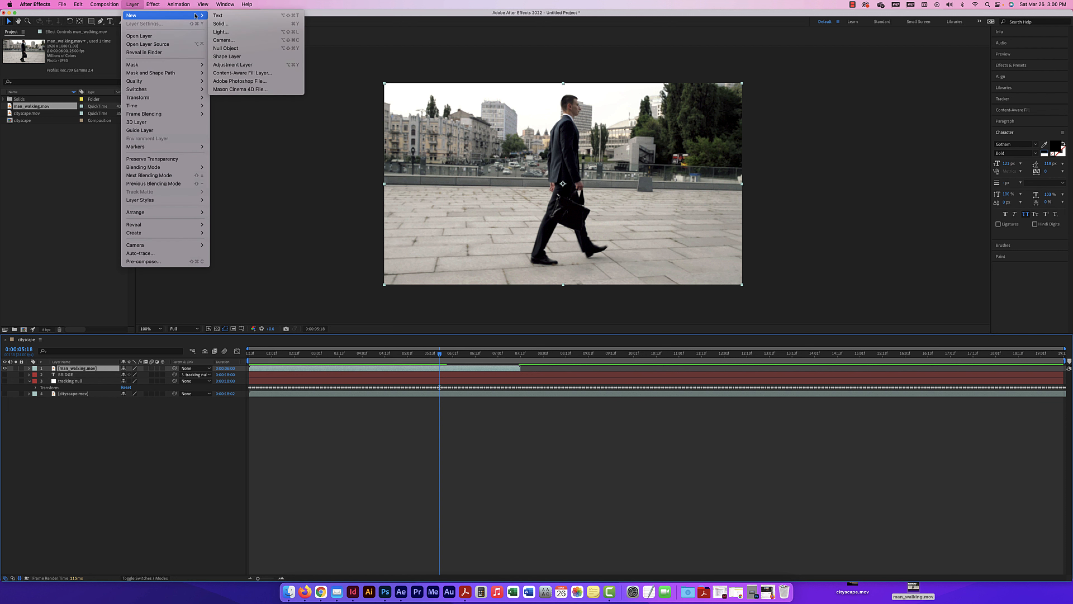
{"action": "left_click", "coordinate": [235, 51]}
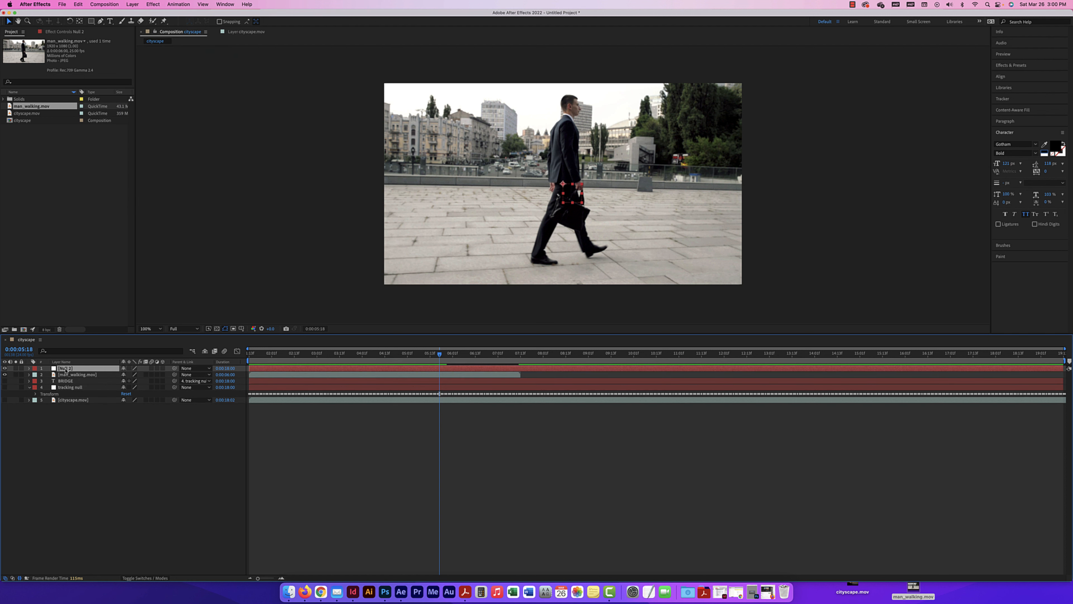
{"action": "key", "text": "Return"}
{"action": "type", "text": "walking null"}
{"action": "key", "text": "Return"}
Start motion tracking on the man_walking.mov layer from its first visible frame in the composition
{"action": "left_click_drag", "start_coordinate": [439, 354], "coordinate": [249, 354]}
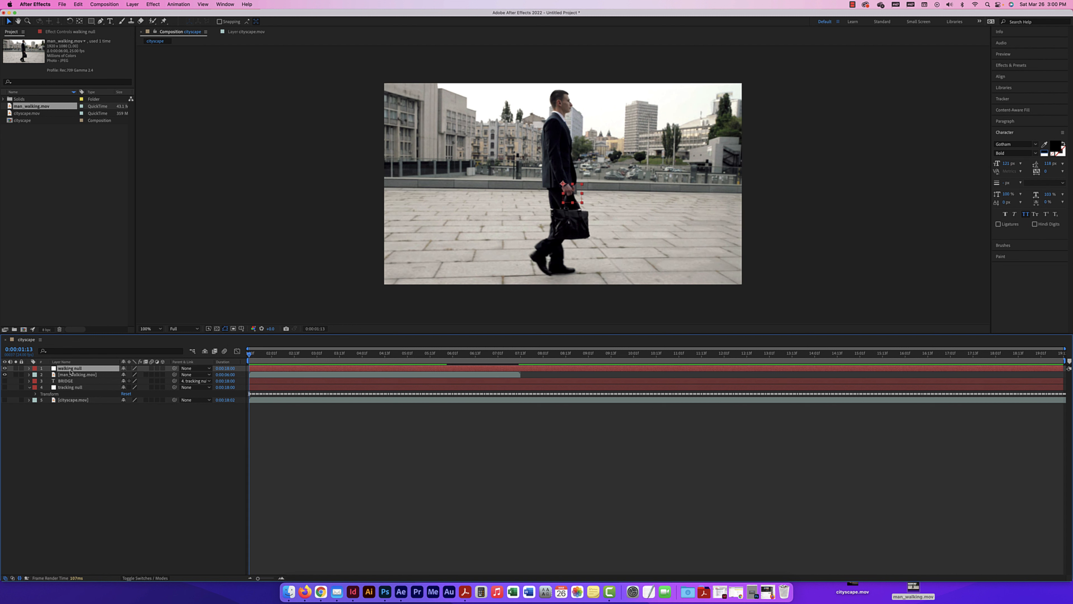
{"action": "left_click", "coordinate": [85, 375]}
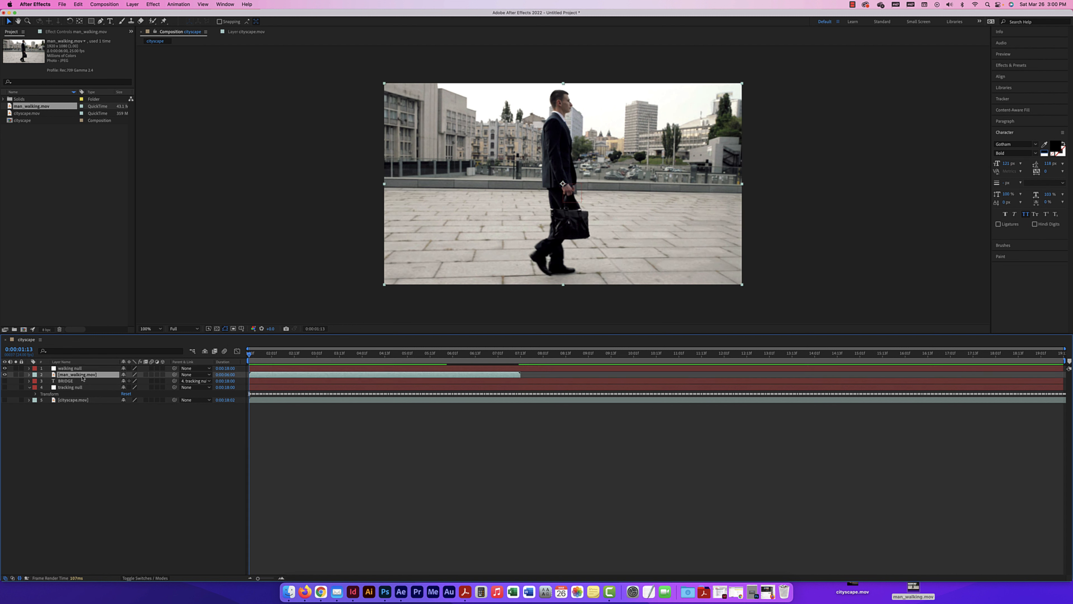
{"action": "right_click", "coordinate": [82, 379]}
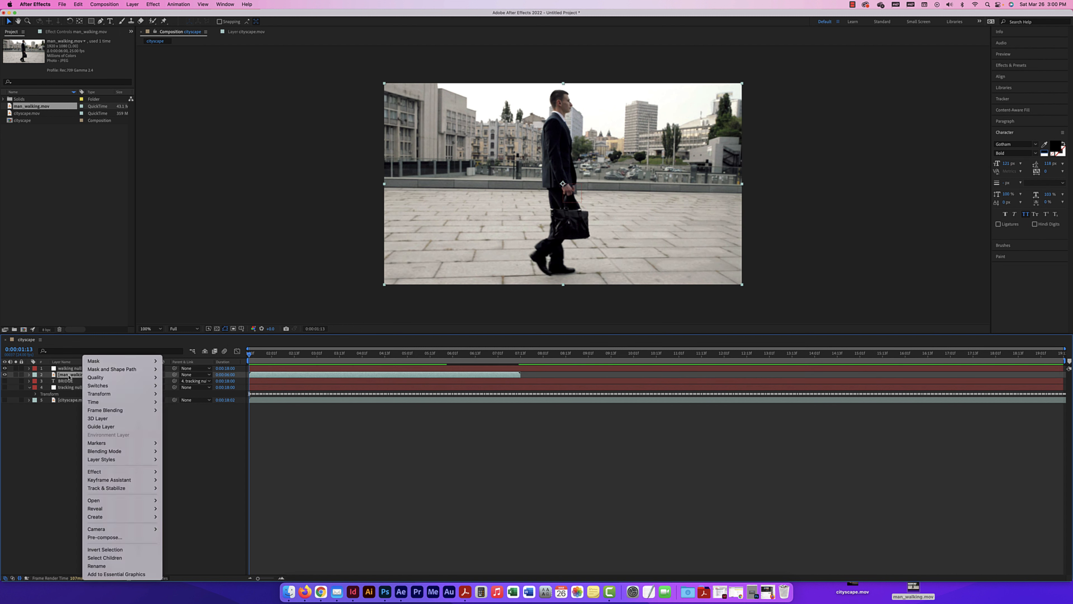
{"action": "left_click", "coordinate": [68, 378]}
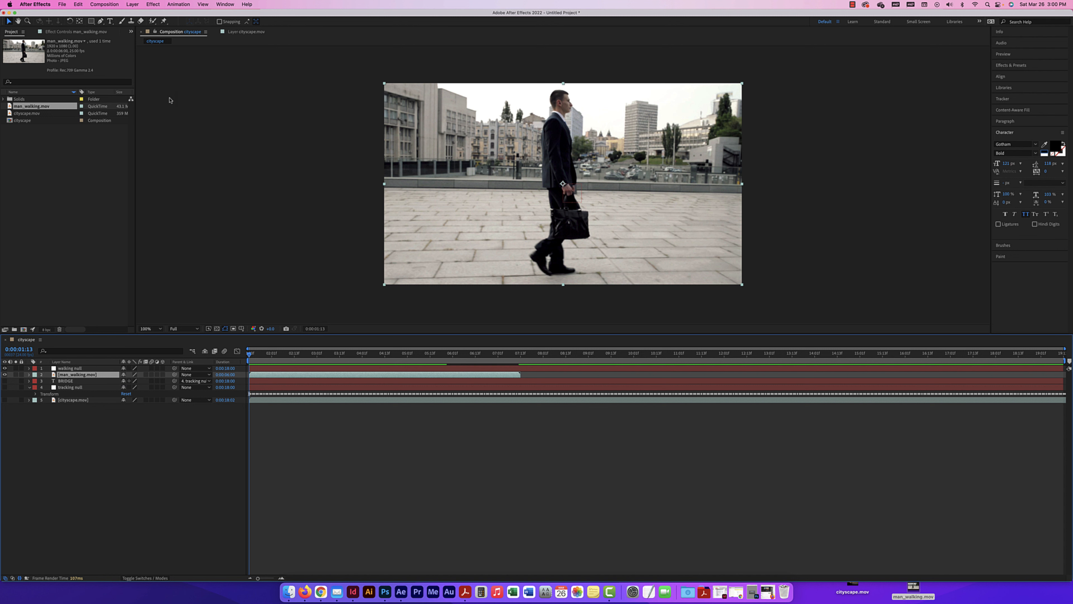
{"action": "left_click", "coordinate": [153, 5]}
{"action": "left_click", "coordinate": [176, 176]}
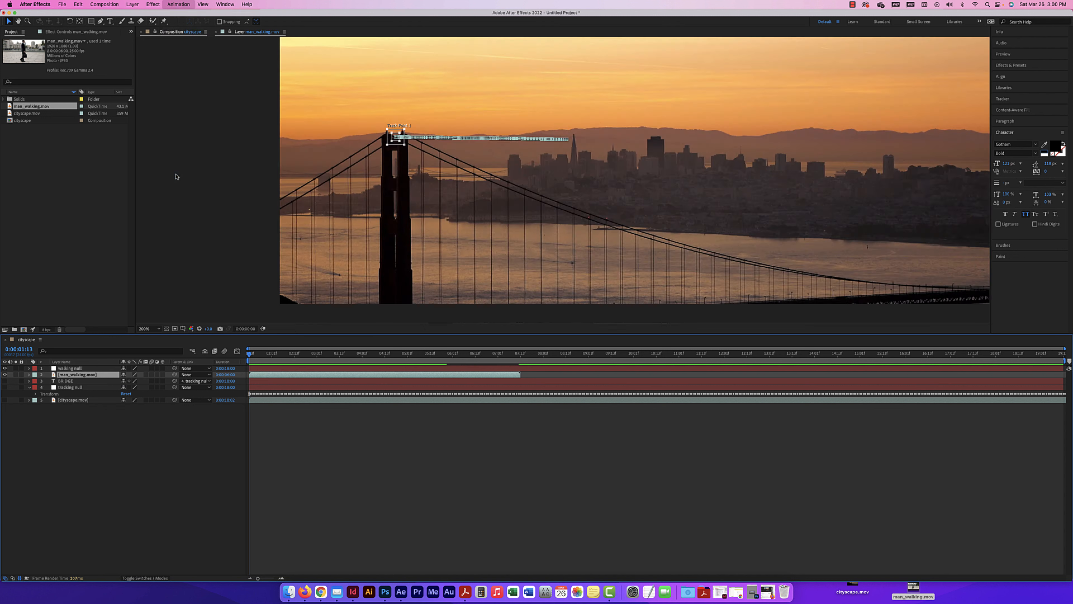
Place Track Point 1 on the white shirt collar at the back of the man's neck and adjust its feature region
{"action": "key", "text": "comma"}
{"action": "key", "text": "comma"}
{"action": "key", "text": "comma"}
{"action": "key", "text": "comma"}
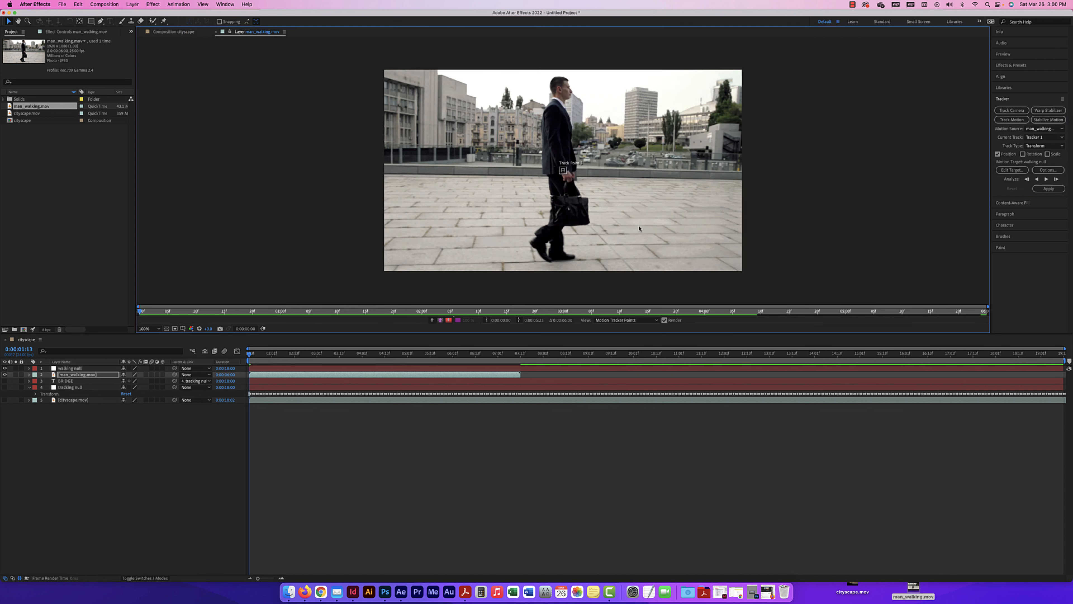
{"action": "key", "text": "period"}
{"action": "key", "text": "period"}
{"action": "key", "text": "period"}
{"action": "key", "text": "period"}
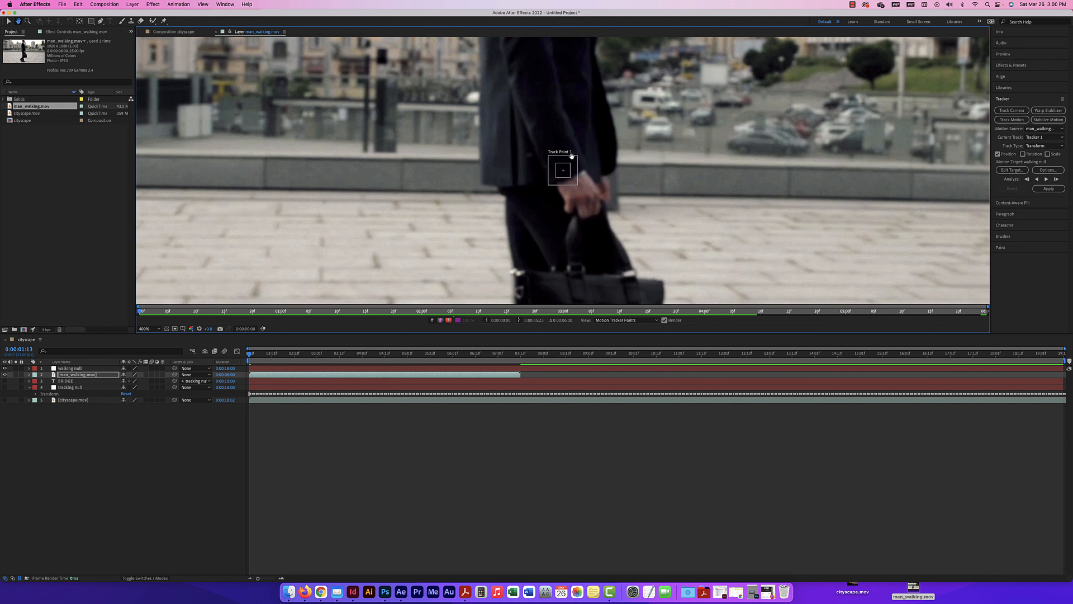
{"action": "left_click_drag", "start_coordinate": [565, 169], "coordinate": [561, 123]}
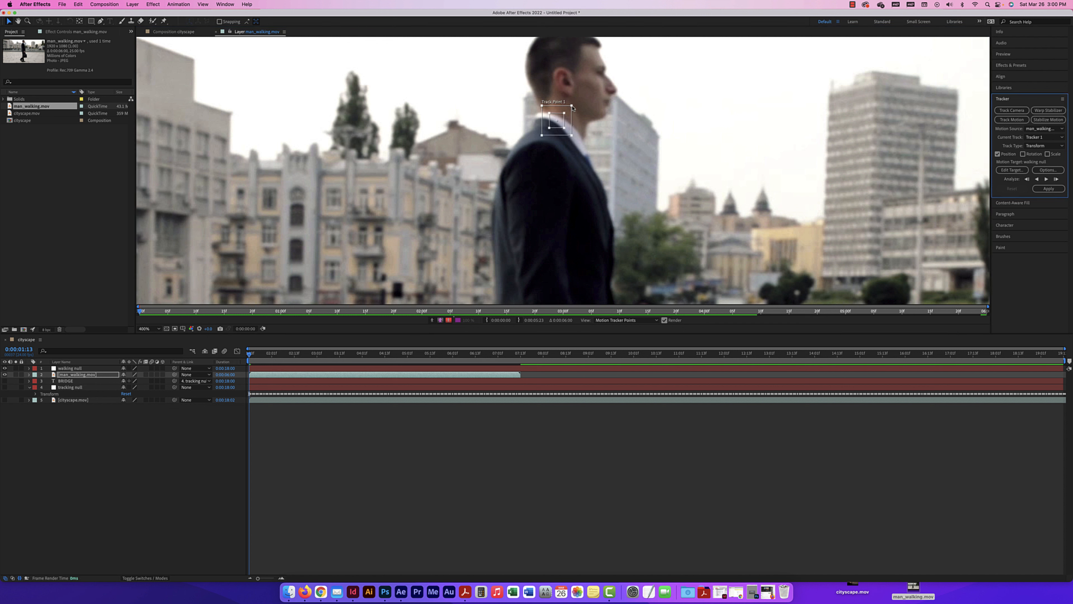
{"action": "left_click_drag", "start_coordinate": [571, 108], "coordinate": [565, 112]}
{"action": "key", "text": "period"}
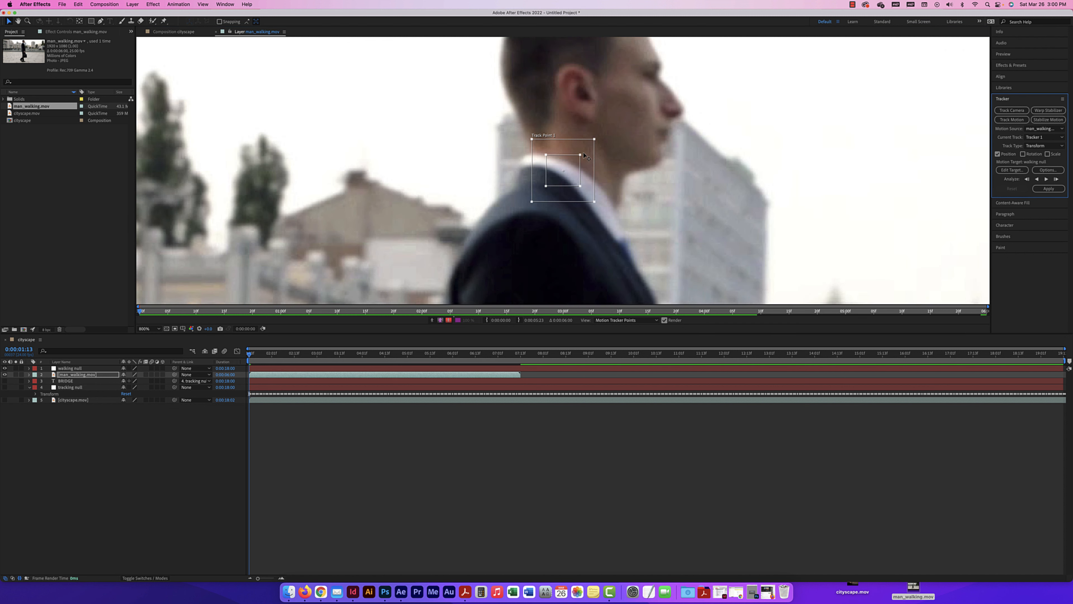
Set the walking null layer as the motion target and analyze the man_walking.mov track forward through the clip
{"action": "key", "text": "comma"}
{"action": "key", "text": "comma"}
{"action": "key", "text": "comma"}
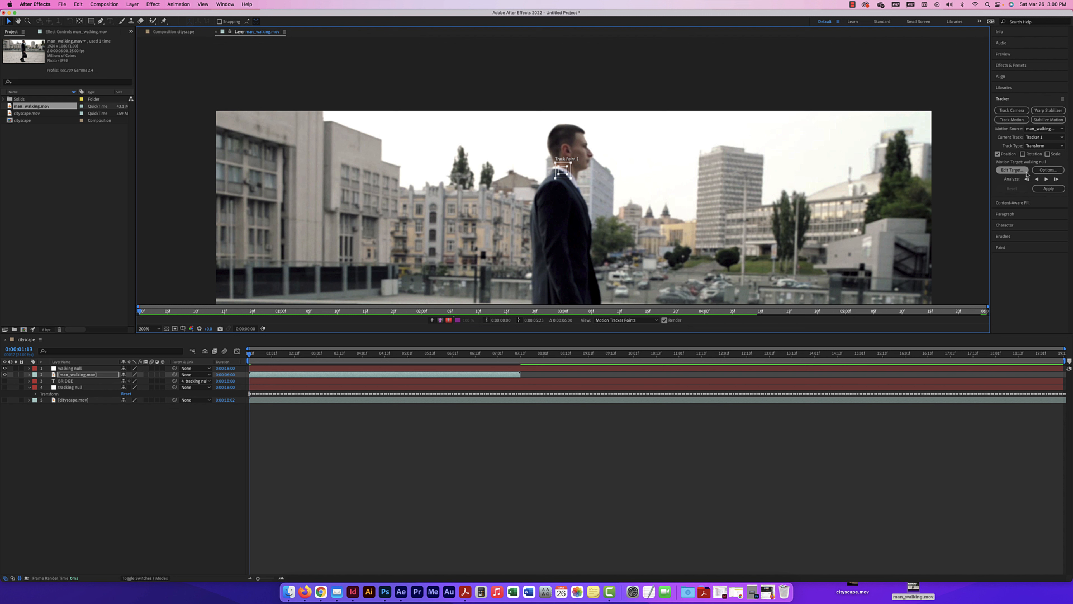
{"action": "left_click", "coordinate": [1010, 170]}
{"action": "left_click", "coordinate": [546, 225]}
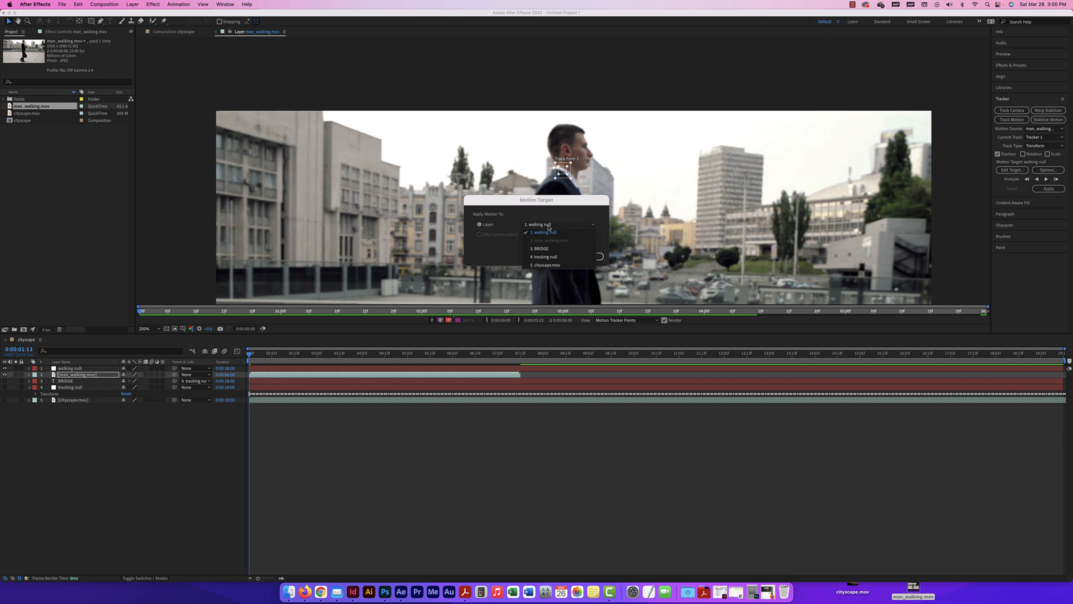
{"action": "left_click", "coordinate": [546, 233]}
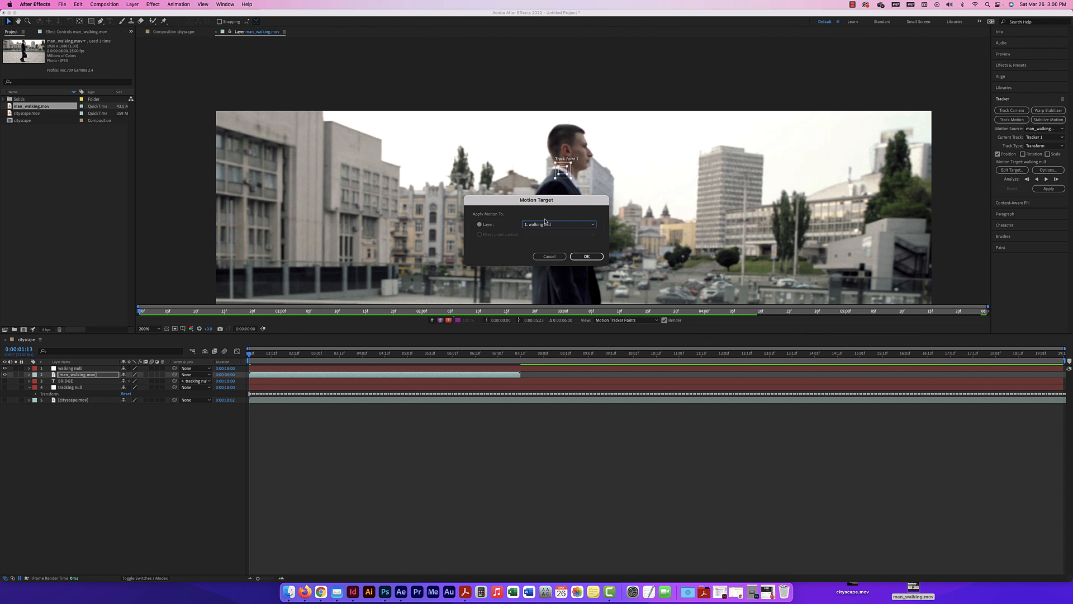
{"action": "left_click", "coordinate": [586, 256]}
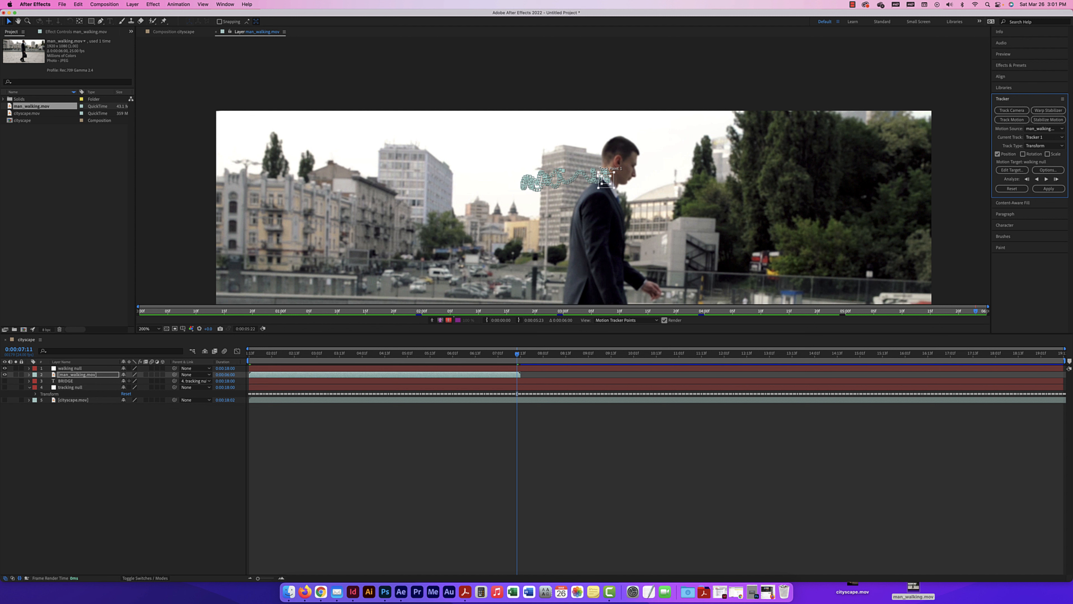
{"action": "left_click", "coordinate": [647, 320]}
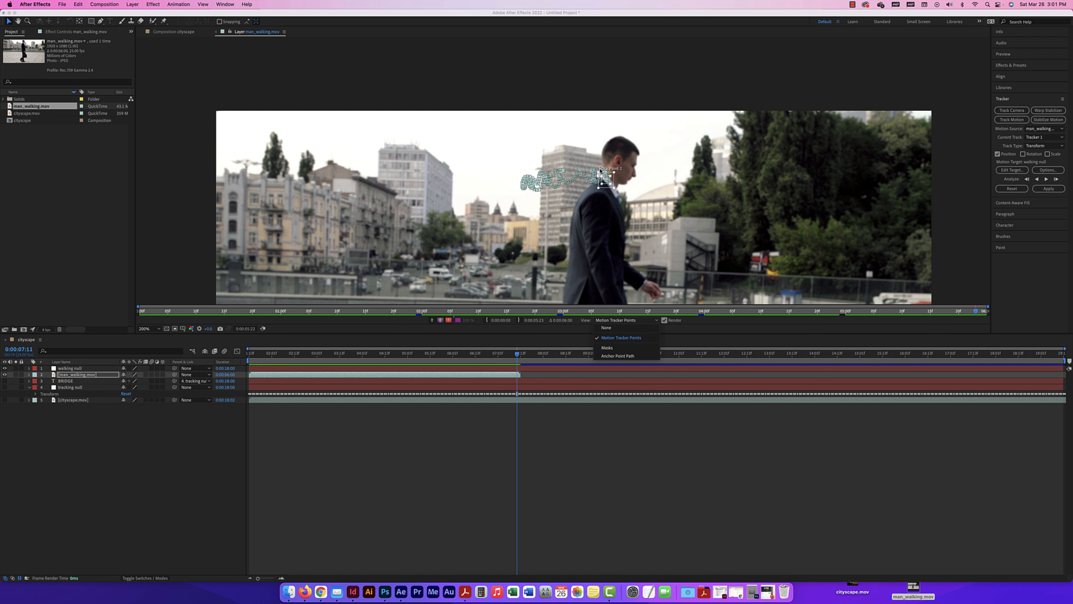
{"action": "left_click", "coordinate": [687, 335]}
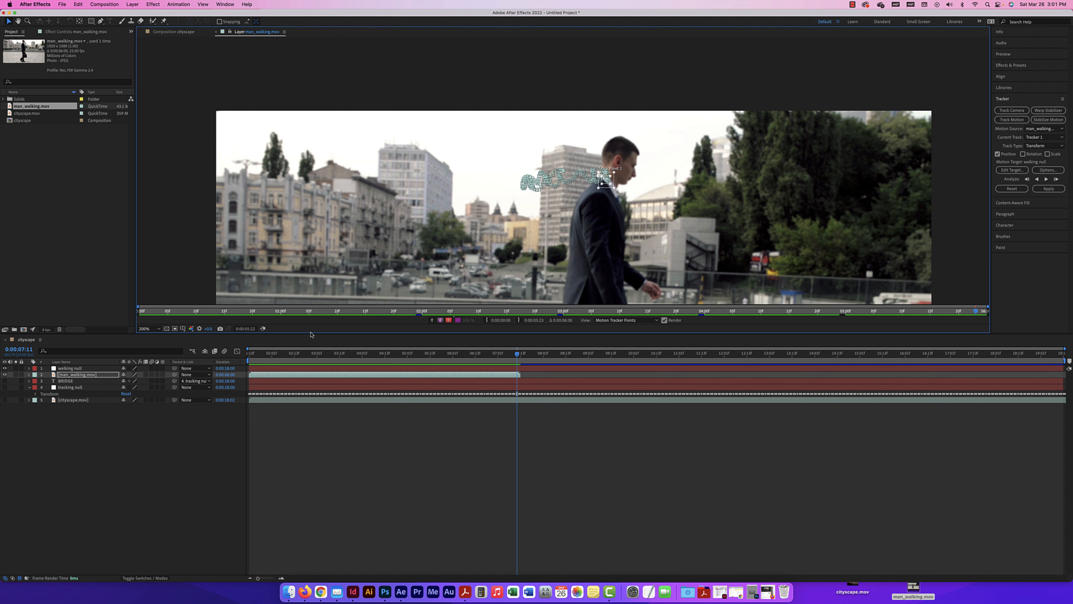
Apply the motion track to the walking null layer in the X and Y dimensions
{"action": "left_click", "coordinate": [29, 368]}
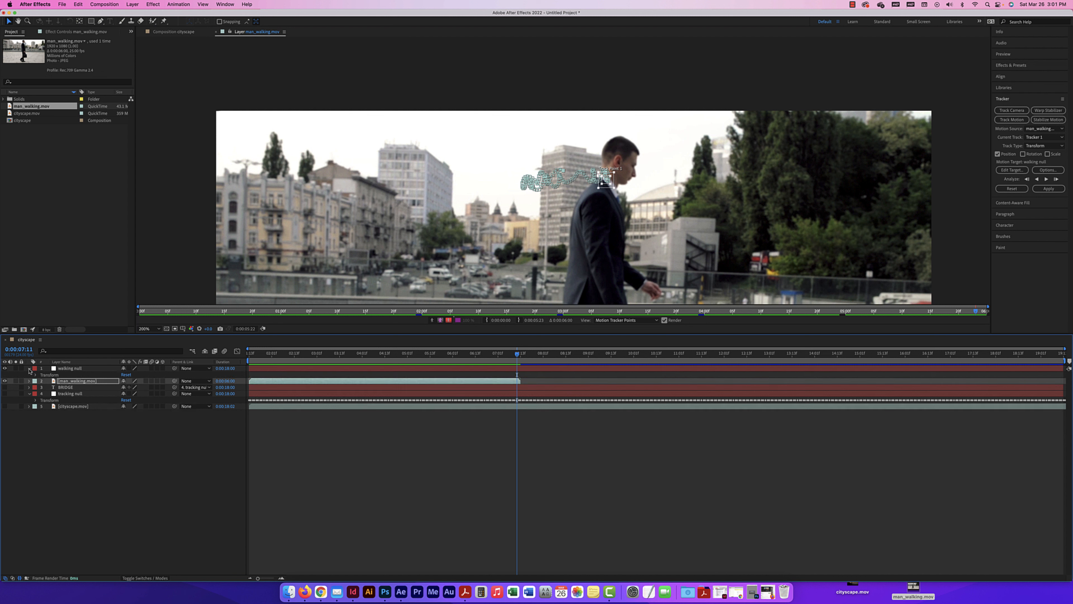
{"action": "left_click", "coordinate": [1048, 189]}
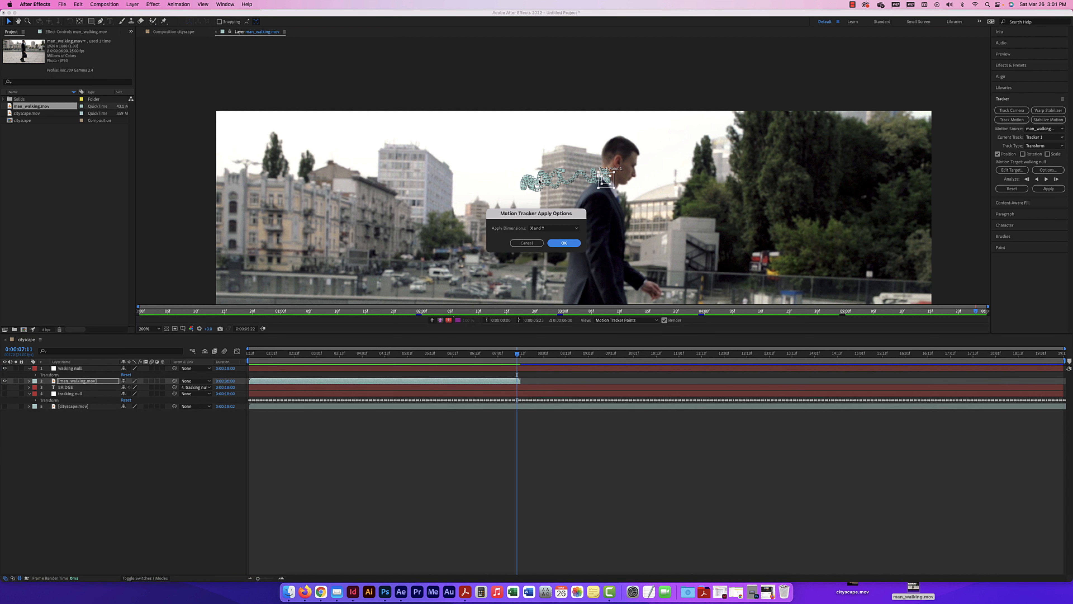
{"action": "left_click", "coordinate": [549, 228]}
{"action": "left_click", "coordinate": [548, 237]}
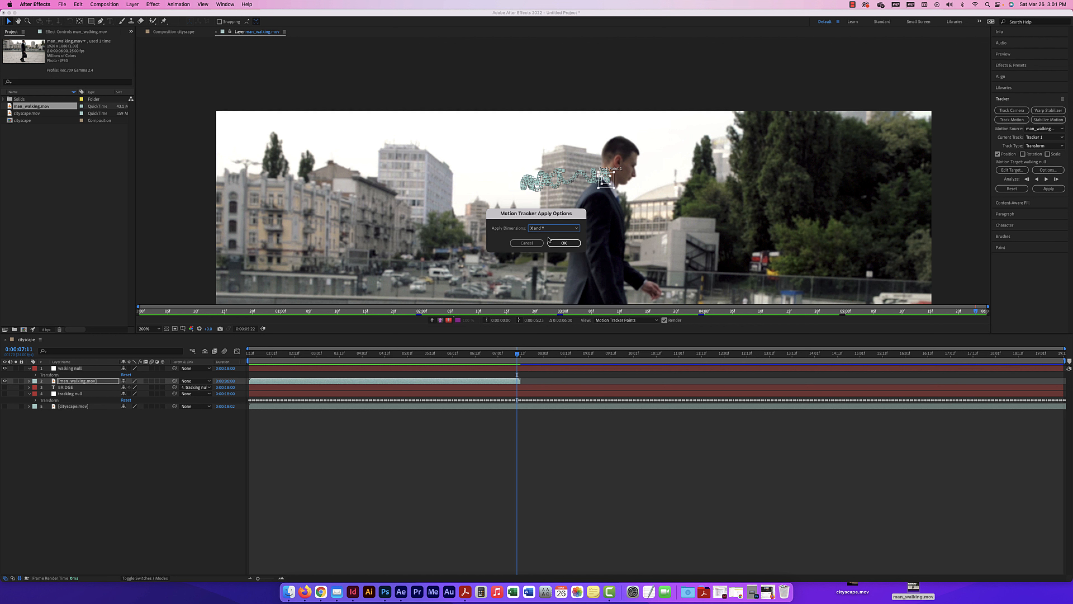
{"action": "left_click", "coordinate": [564, 243]}
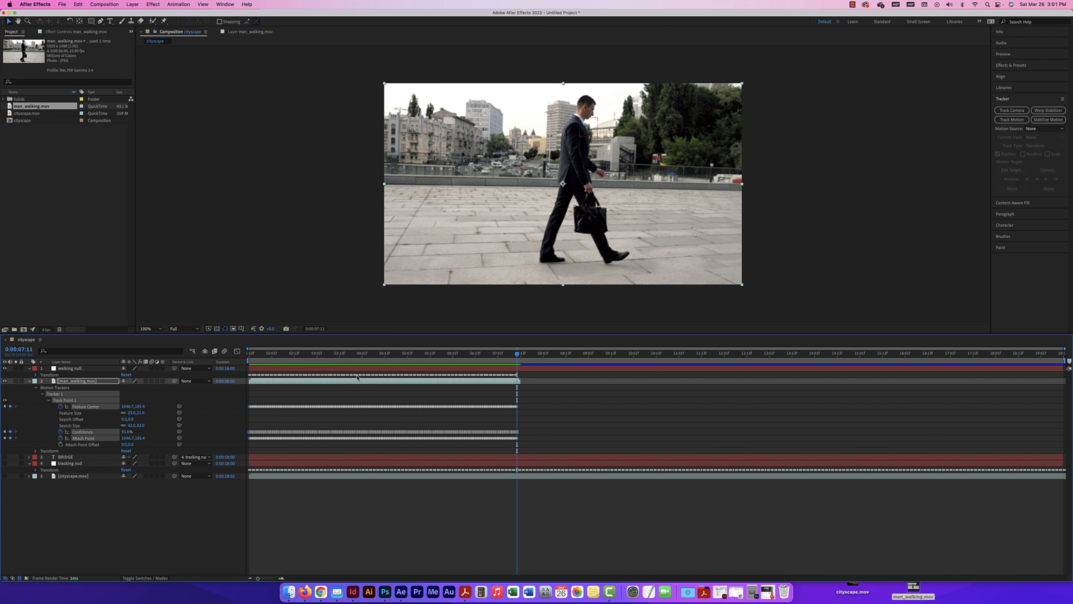
Return to the start of the timeline and collapse the properties of the walking null and man_walking.mov layers
{"action": "left_click_drag", "start_coordinate": [516, 357], "coordinate": [239, 357]}
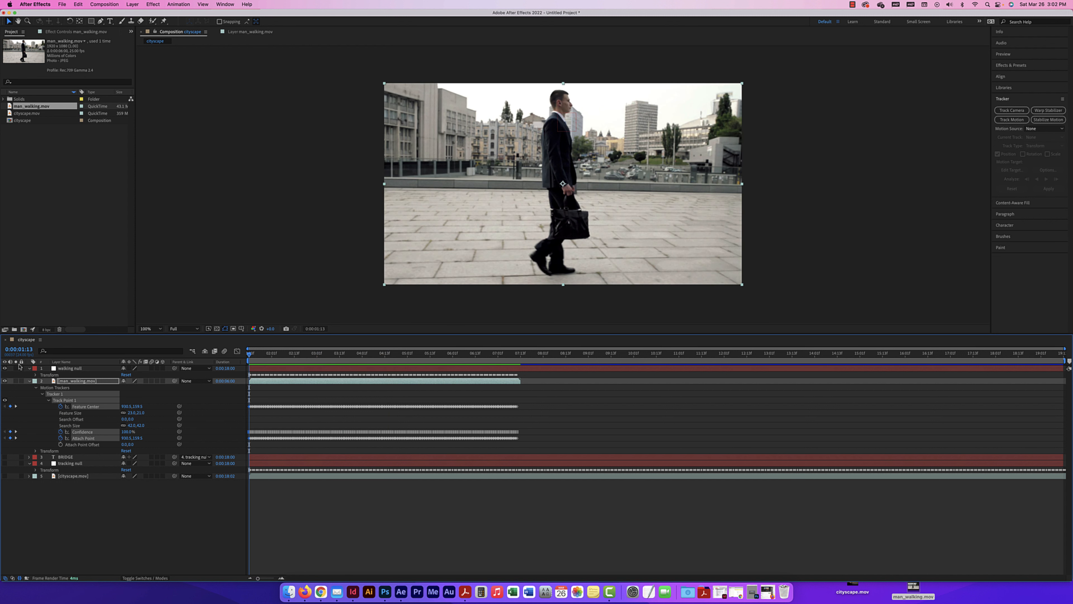
{"action": "left_click", "coordinate": [30, 368]}
{"action": "left_click", "coordinate": [29, 374]}
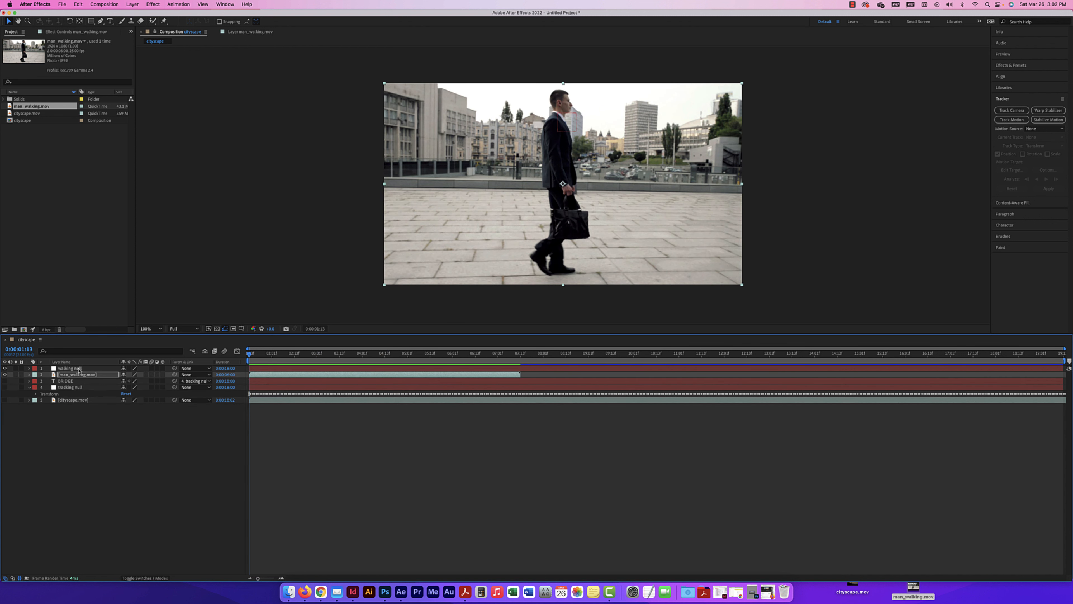
{"action": "left_click", "coordinate": [72, 368]}
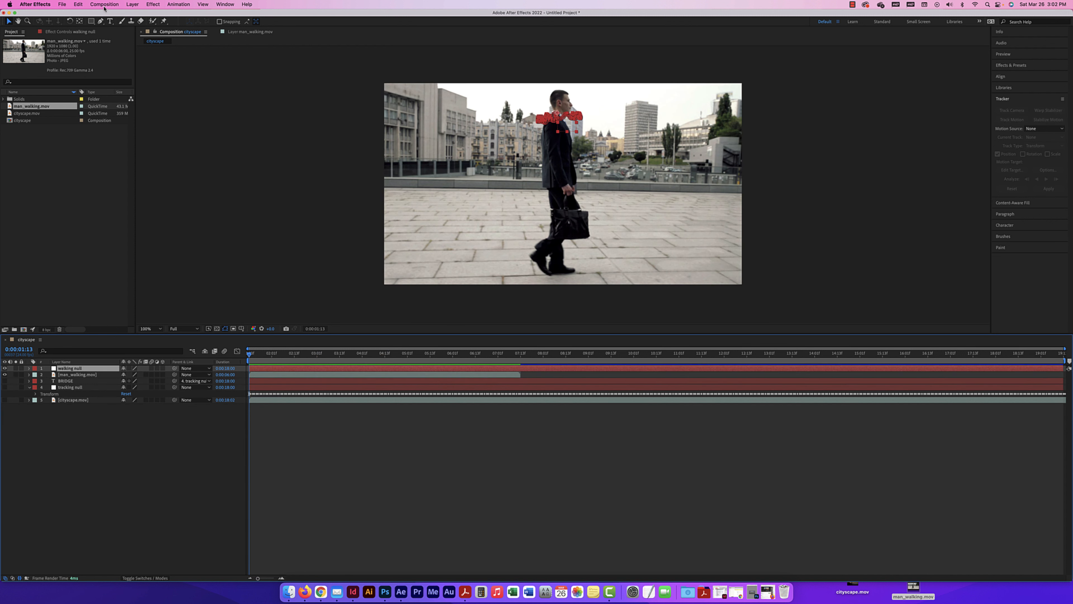
Add the text "Walking like a boss" on three lines beside the walking man and fill it with white
{"action": "left_click", "coordinate": [110, 21]}
{"action": "left_click", "coordinate": [437, 185]}
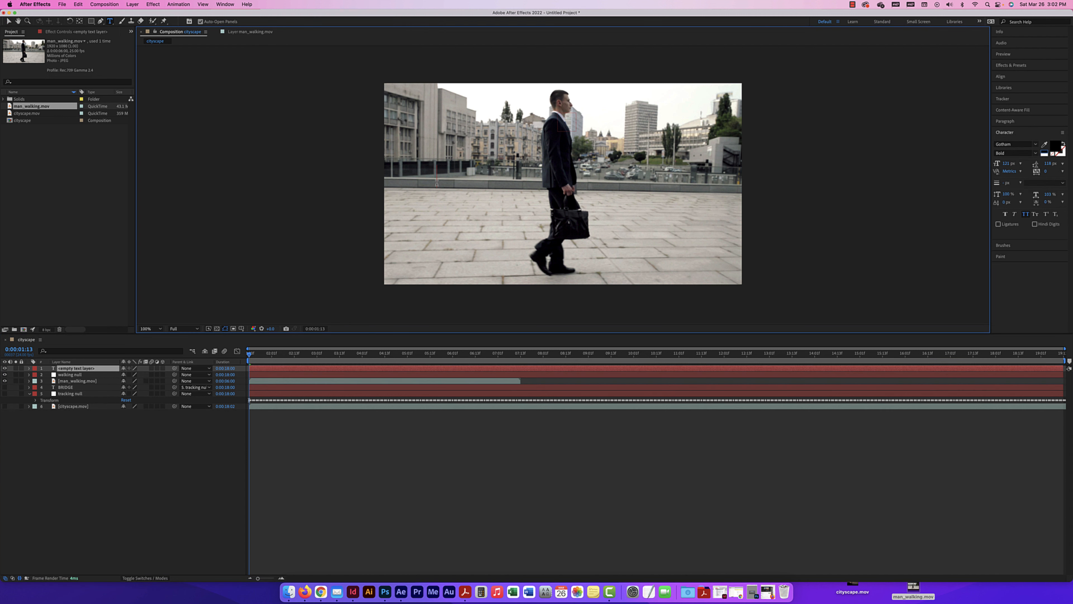
{"action": "type", "text": "Walking"}
{"action": "key", "text": "Return"}
{"action": "type", "text": "like a"}
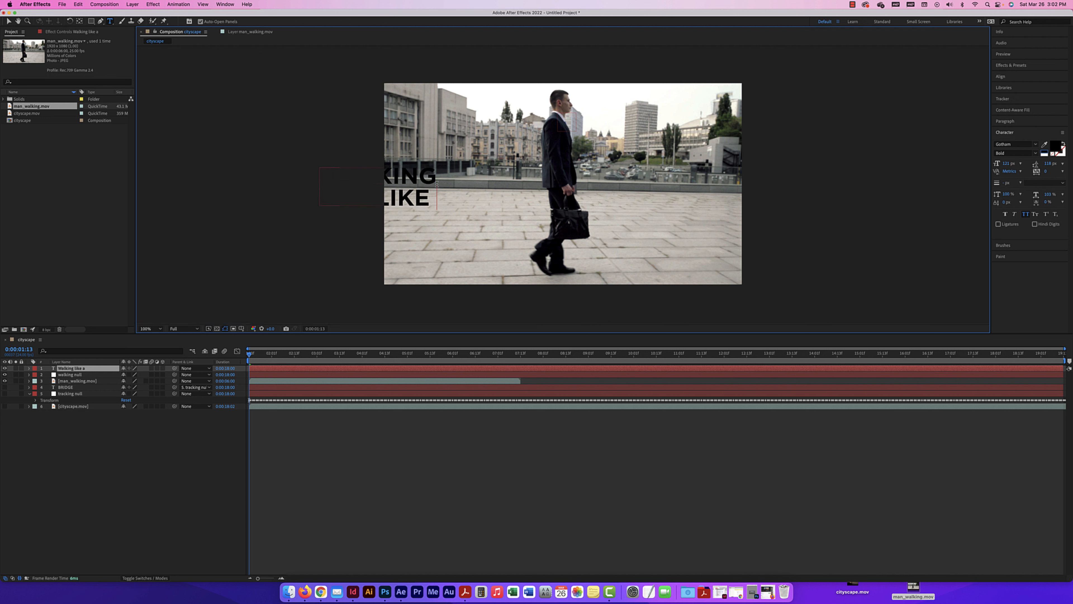
{"action": "key", "text": "Return"}
{"action": "type", "text": "boss"}
{"action": "key", "text": "super+a"}
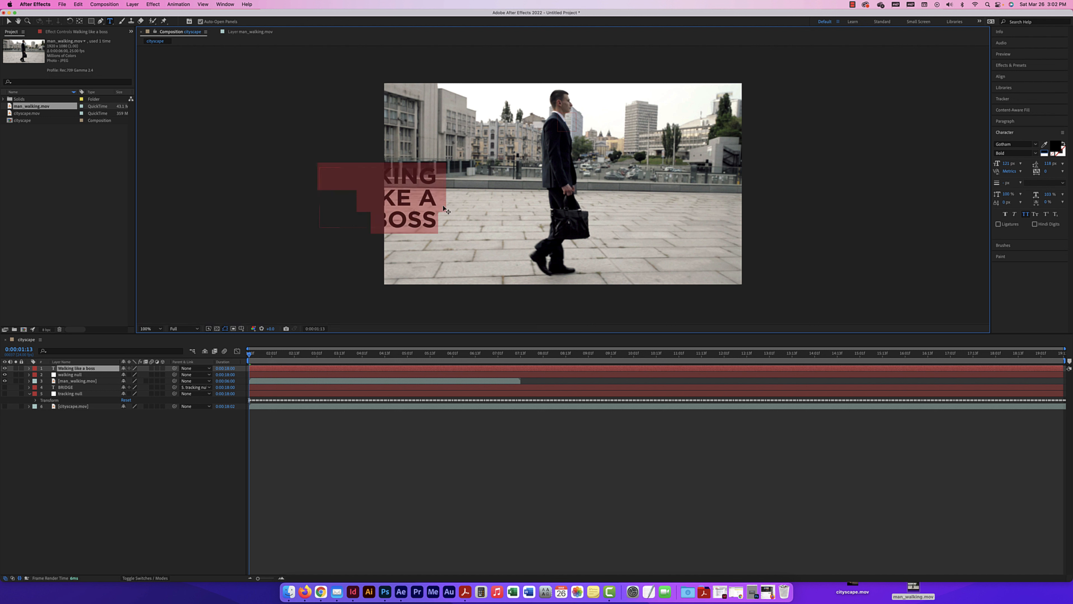
{"action": "left_click", "coordinate": [1044, 154]}
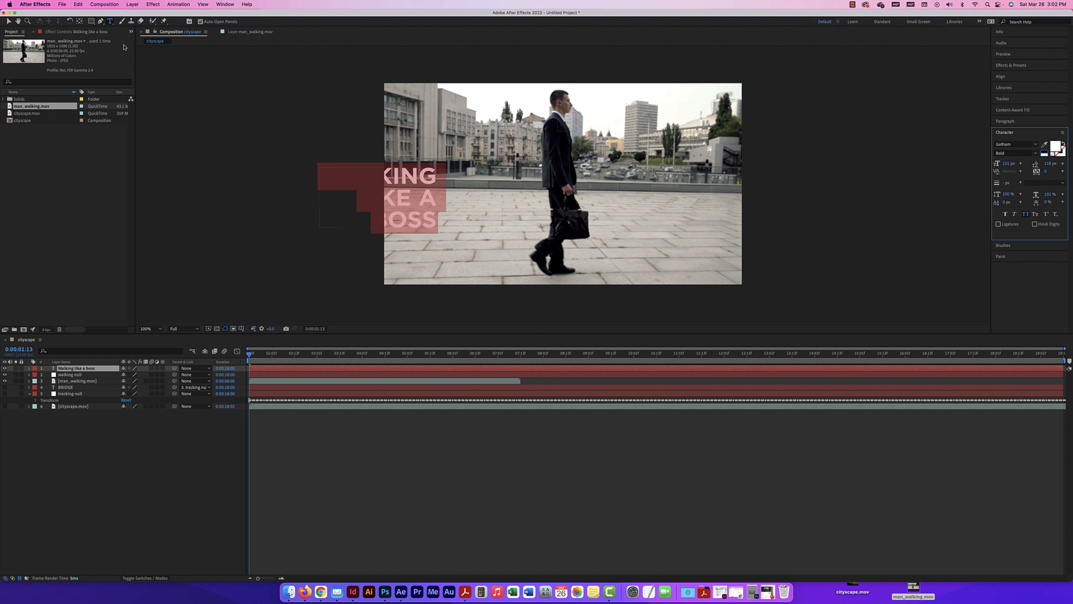
Scale the "Walking like a boss" text down to about 70% and place it just behind the man's upper back
{"action": "left_click", "coordinate": [8, 22]}
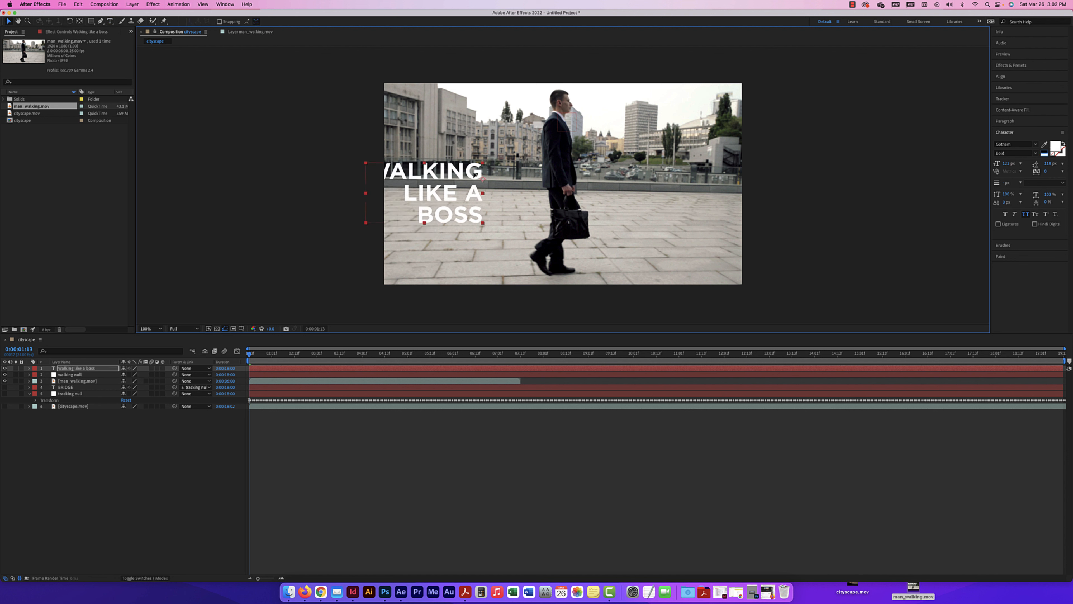
{"action": "left_click_drag", "start_coordinate": [504, 160], "coordinate": [498, 154]}
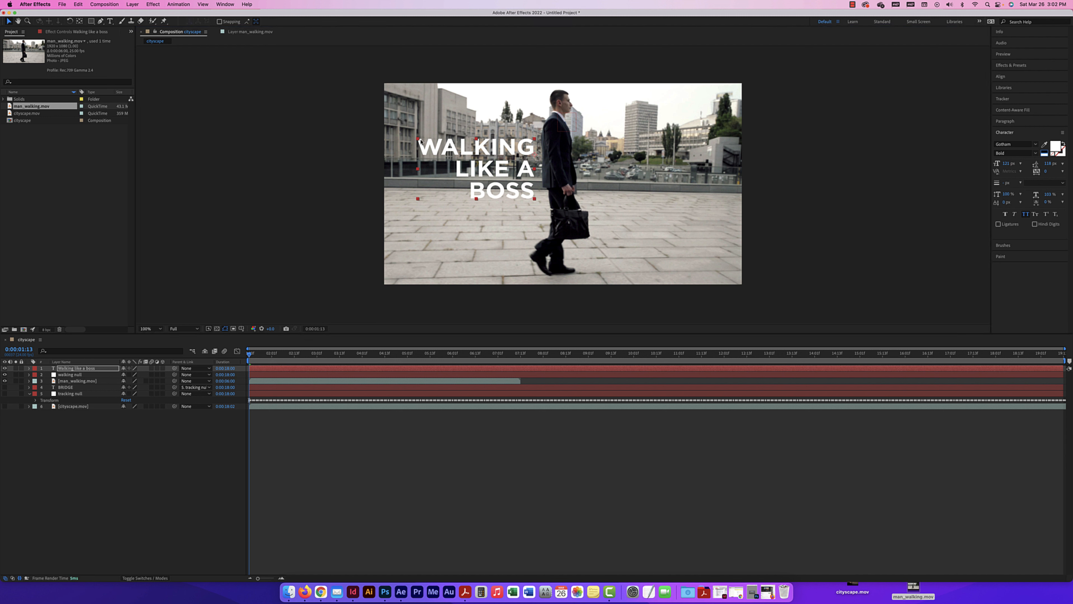
{"action": "left_click_drag", "start_coordinate": [417, 138], "coordinate": [454, 144]}
{"action": "left_click_drag", "start_coordinate": [517, 173], "coordinate": [513, 154]}
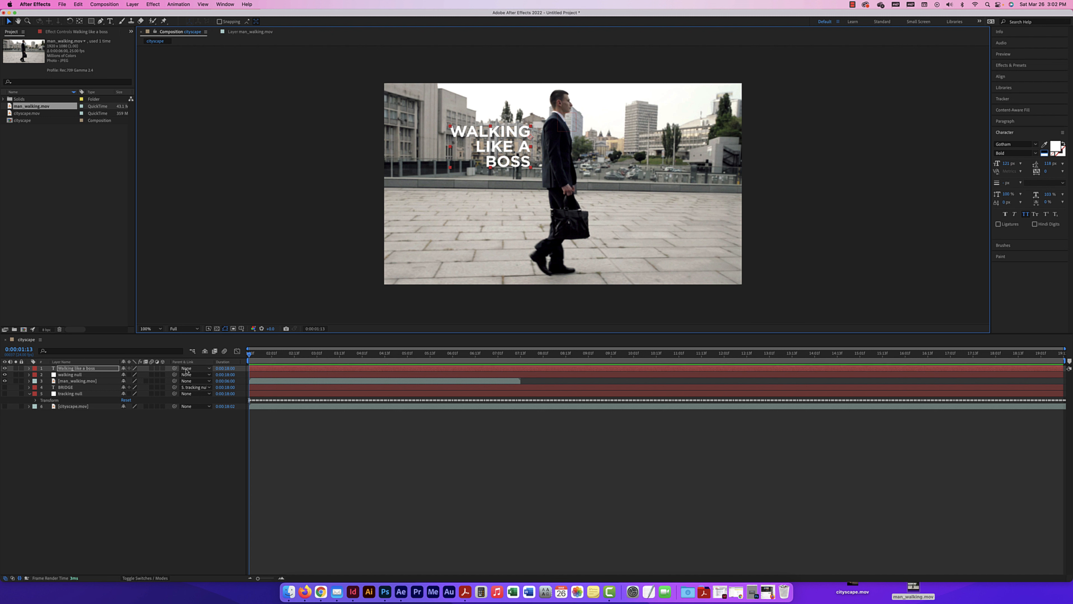
Parent the "Walking like a boss" text to the walking null layer, preview the tracked motion, and return to the timeline start
{"action": "left_click_drag", "start_coordinate": [174, 371], "coordinate": [75, 375]}
{"action": "left_click", "coordinate": [206, 368]}
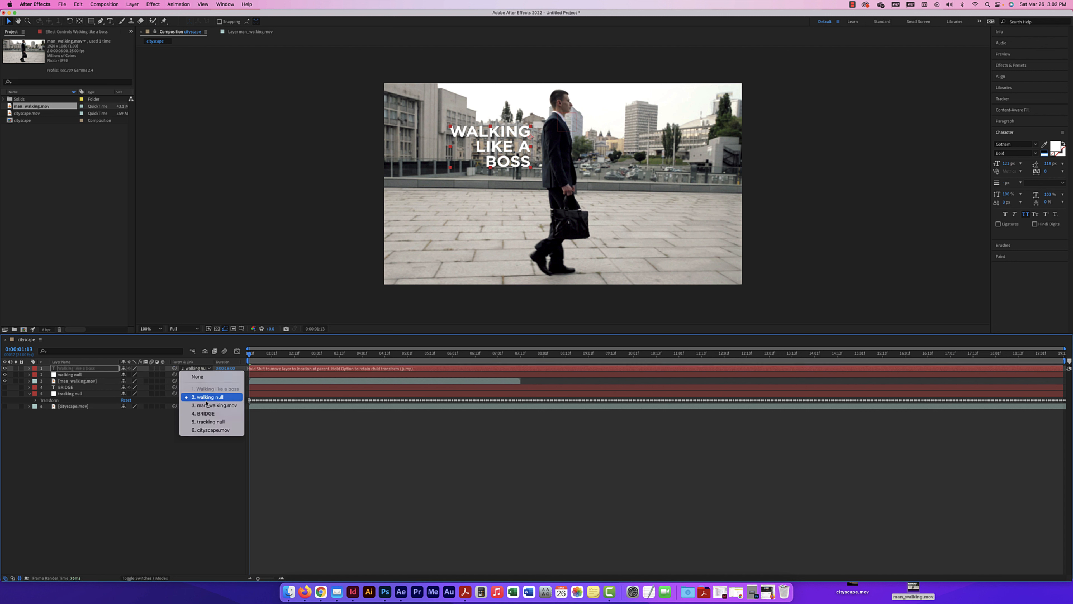
{"action": "left_click", "coordinate": [206, 397]}
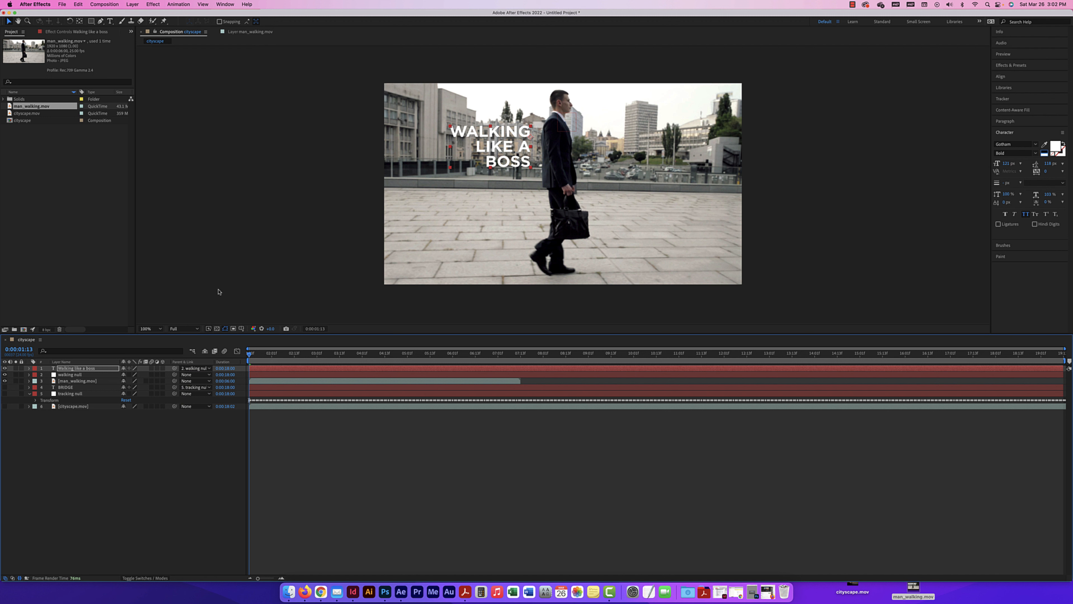
{"action": "key", "text": "space"}
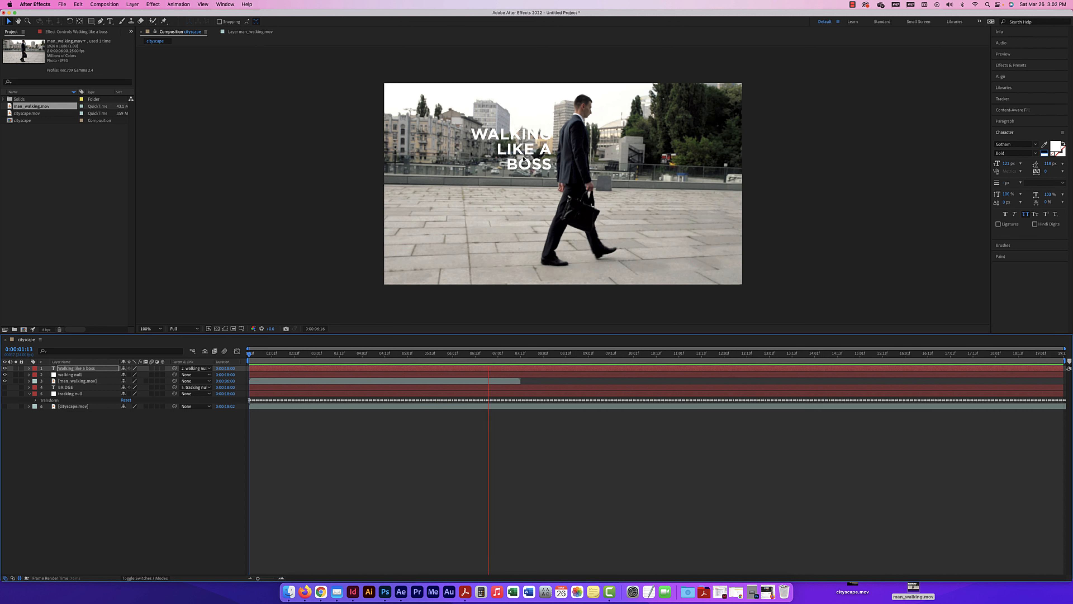
{"action": "key", "text": "space"}
{"action": "left_click_drag", "start_coordinate": [572, 355], "coordinate": [239, 354]}
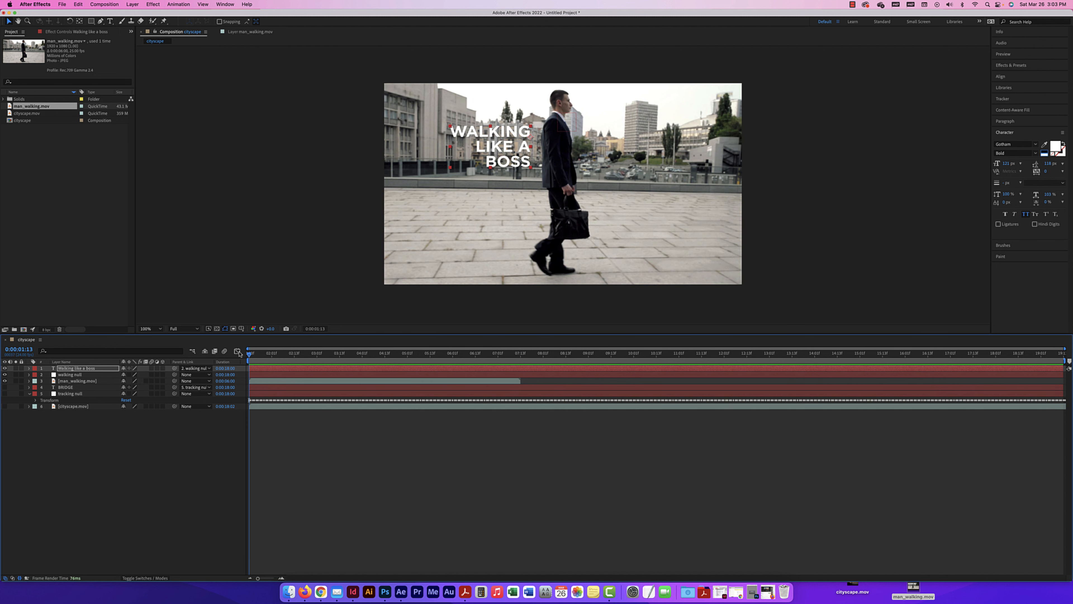
Hide all visible layers and add a second copy of man_walking.mov at the top of the cityscape composition's layer stack
{"action": "left_click", "coordinate": [88, 382]}
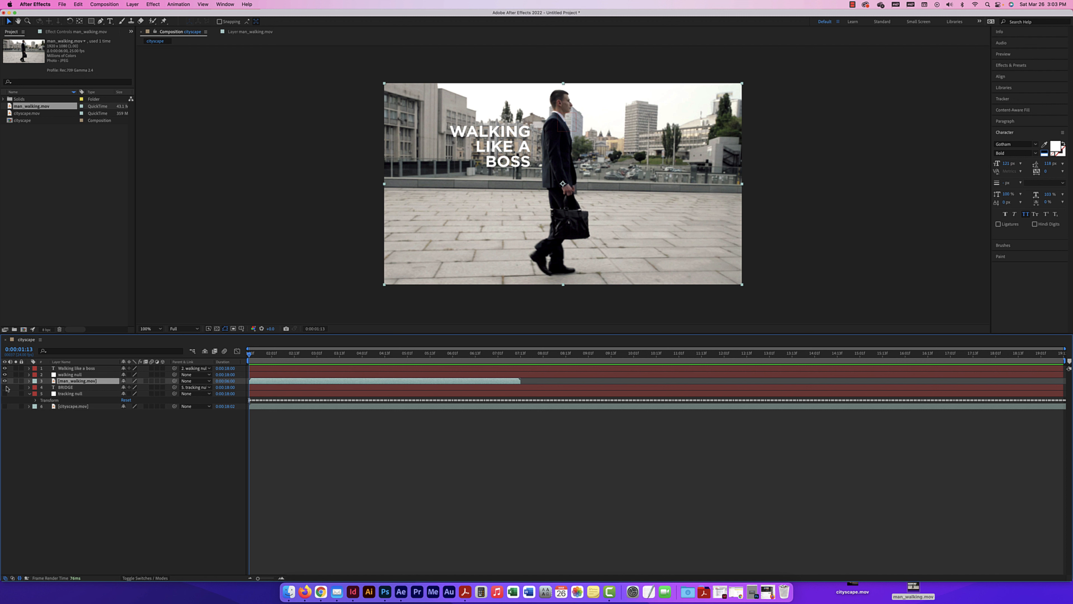
{"action": "left_click_drag", "start_coordinate": [6, 388], "coordinate": [4, 366]}
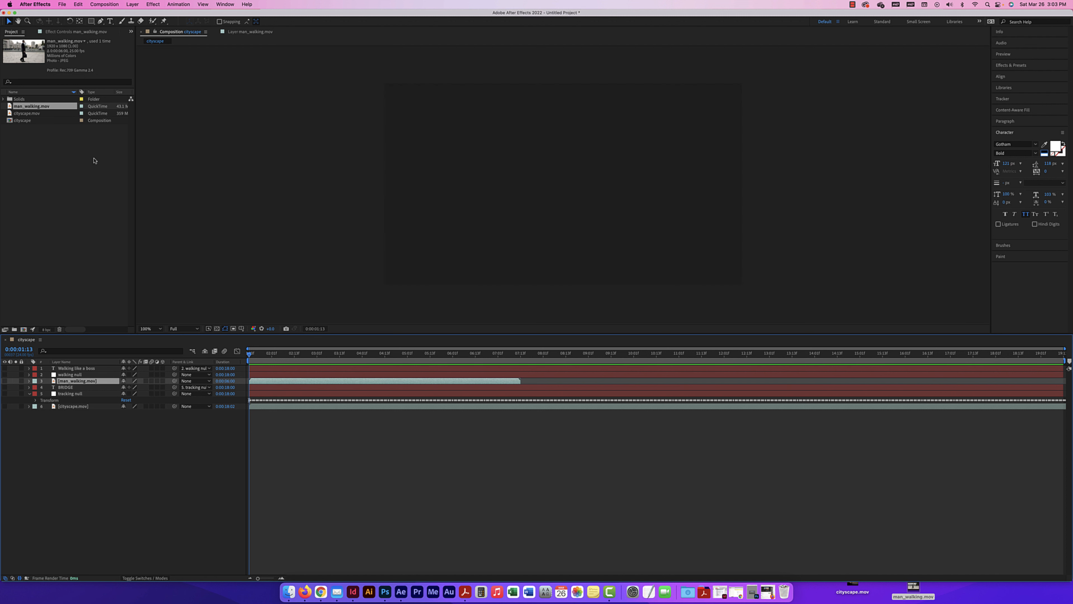
{"action": "left_click_drag", "start_coordinate": [26, 108], "coordinate": [67, 370]}
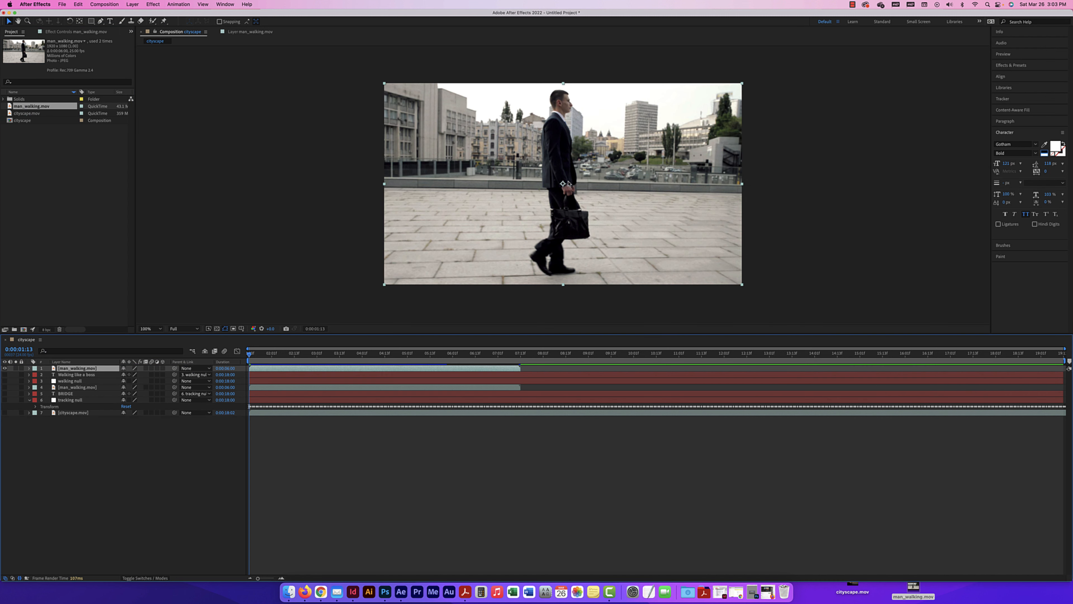
Add a new null object above the second man_walking.mov layer and name it "walking null 2"
{"action": "left_click", "coordinate": [132, 5]}
{"action": "mouse_move", "coordinate": [177, 12]}
{"action": "left_click", "coordinate": [234, 49]}
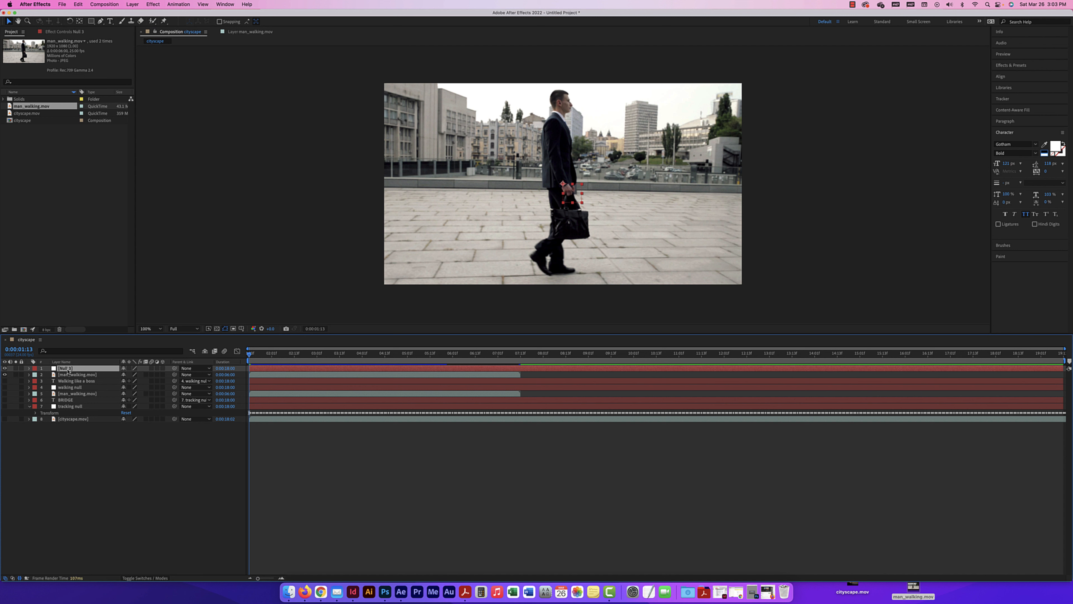
{"action": "key", "text": "Return"}
{"action": "type", "text": "walking null 2"}
{"action": "key", "text": "Return"}
Start motion tracking on the new man_walking.mov layer and place the track point on the man's collar at the back of his neck
{"action": "left_click", "coordinate": [70, 375]}
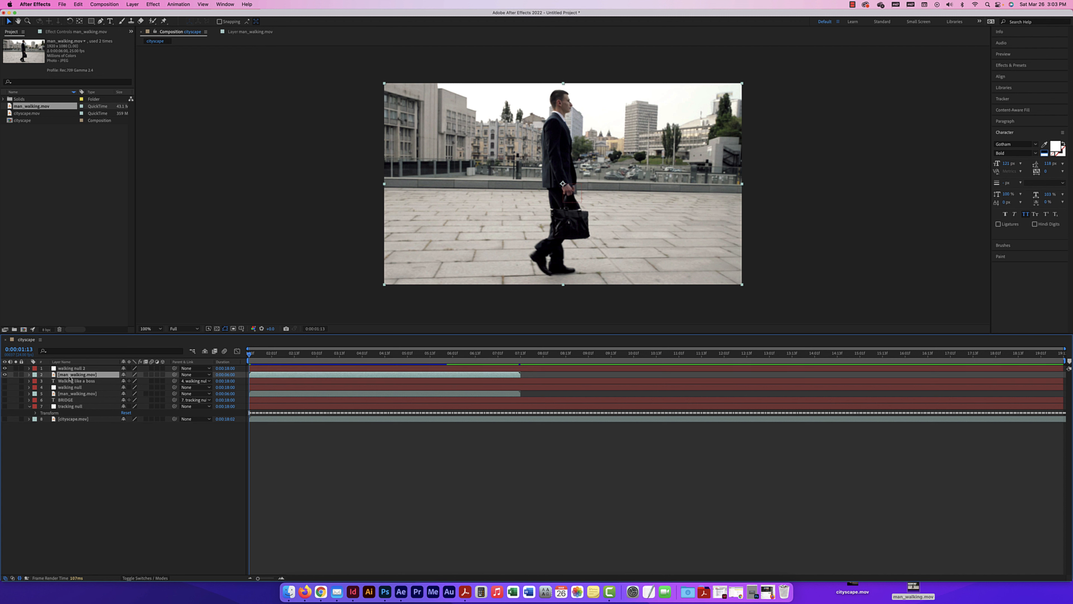
{"action": "left_click", "coordinate": [177, 4]}
{"action": "left_click", "coordinate": [198, 174]}
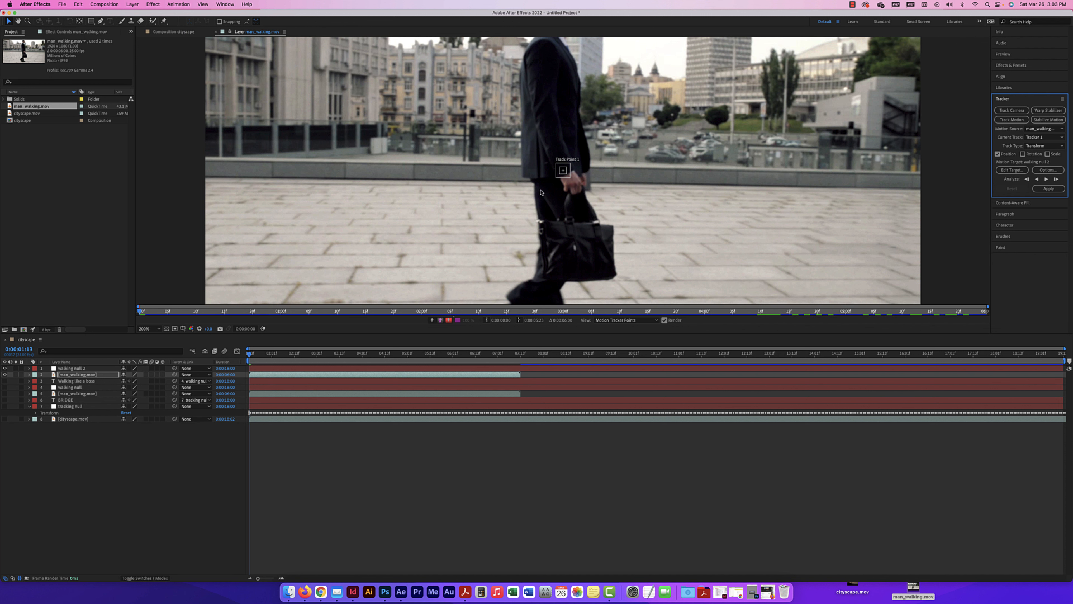
{"action": "left_click_drag", "start_coordinate": [570, 174], "coordinate": [561, 154]}
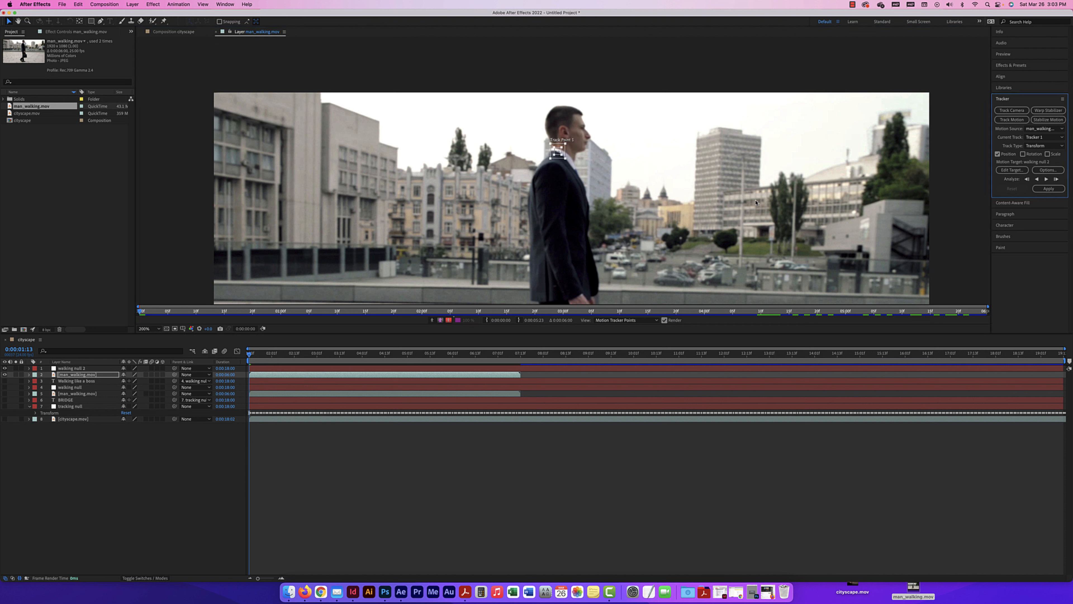
Set walking null 2 as the motion target and analyze the track forward through the clip
{"action": "left_click", "coordinate": [1010, 171]}
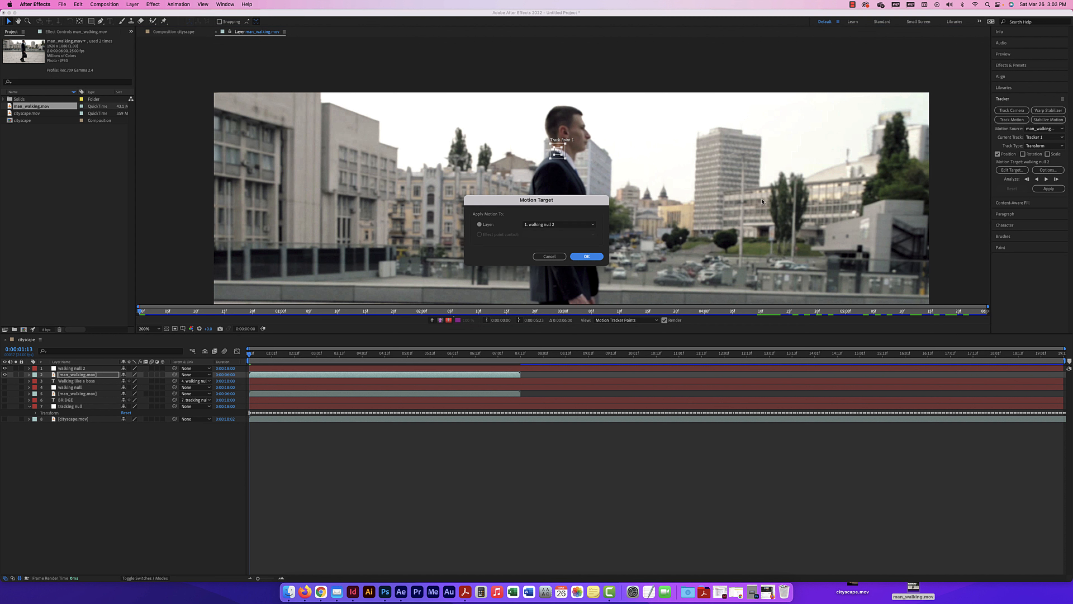
{"action": "left_click", "coordinate": [542, 225]}
{"action": "left_click", "coordinate": [543, 233]}
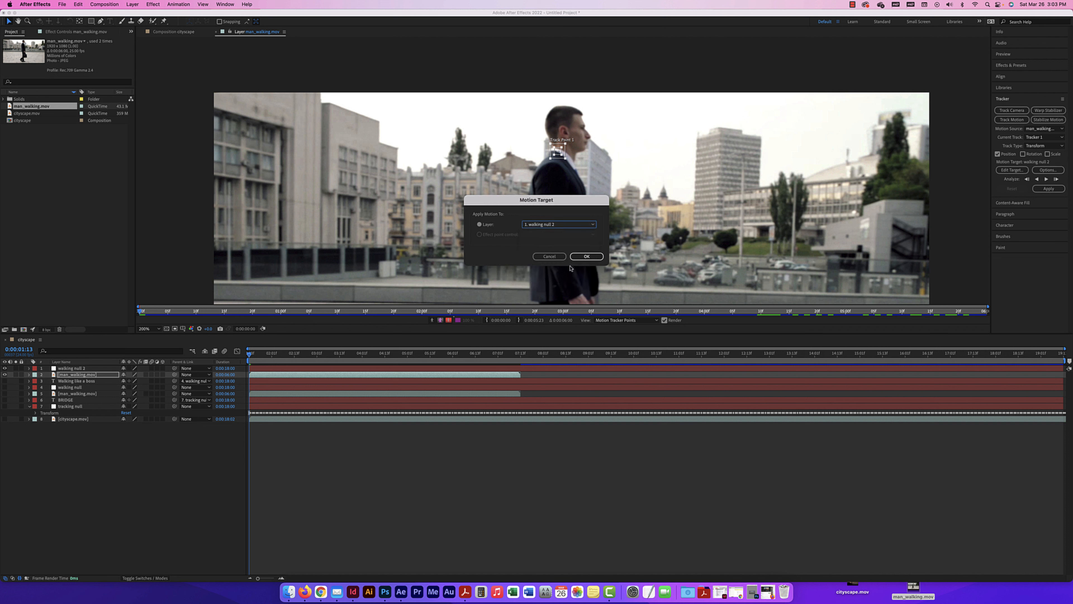
{"action": "left_click", "coordinate": [597, 257]}
{"action": "left_click", "coordinate": [1058, 179]}
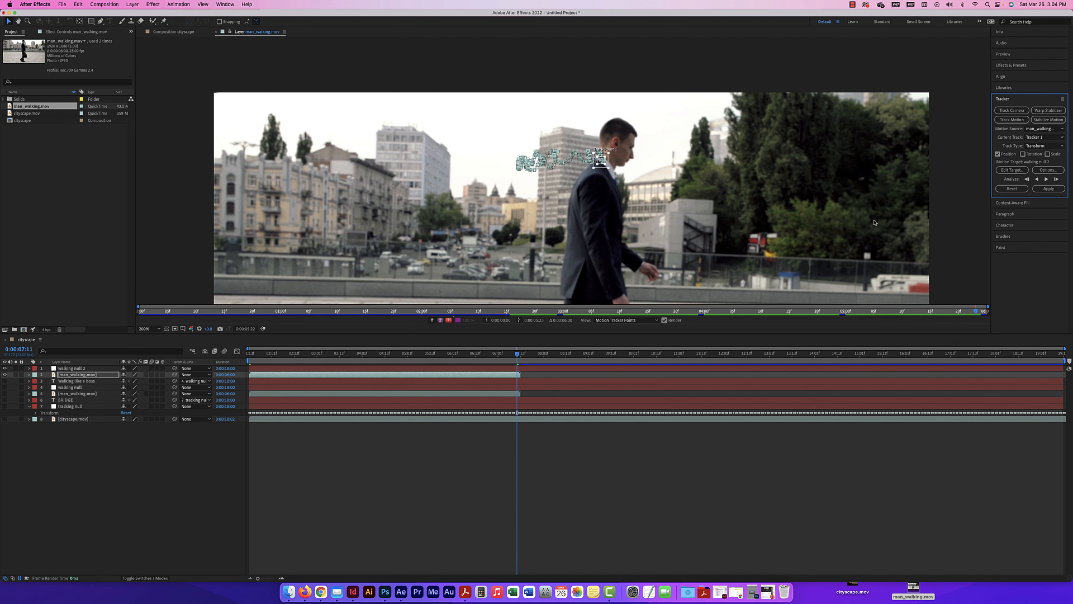
Apply the motion track to walking null 2 in the X dimension only
{"action": "left_click", "coordinate": [1056, 188]}
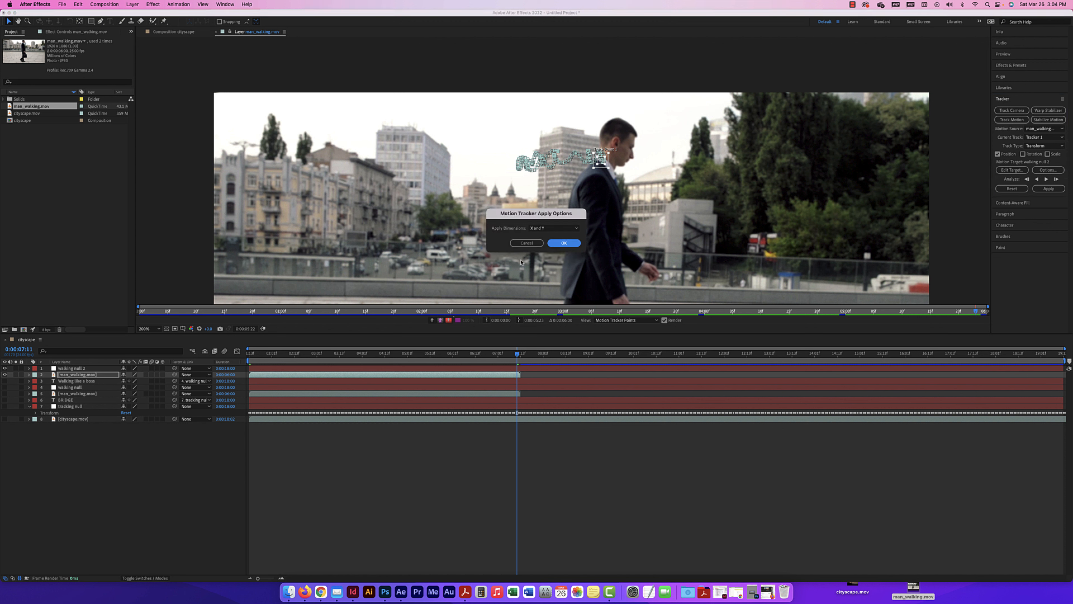
{"action": "left_click", "coordinate": [554, 227]}
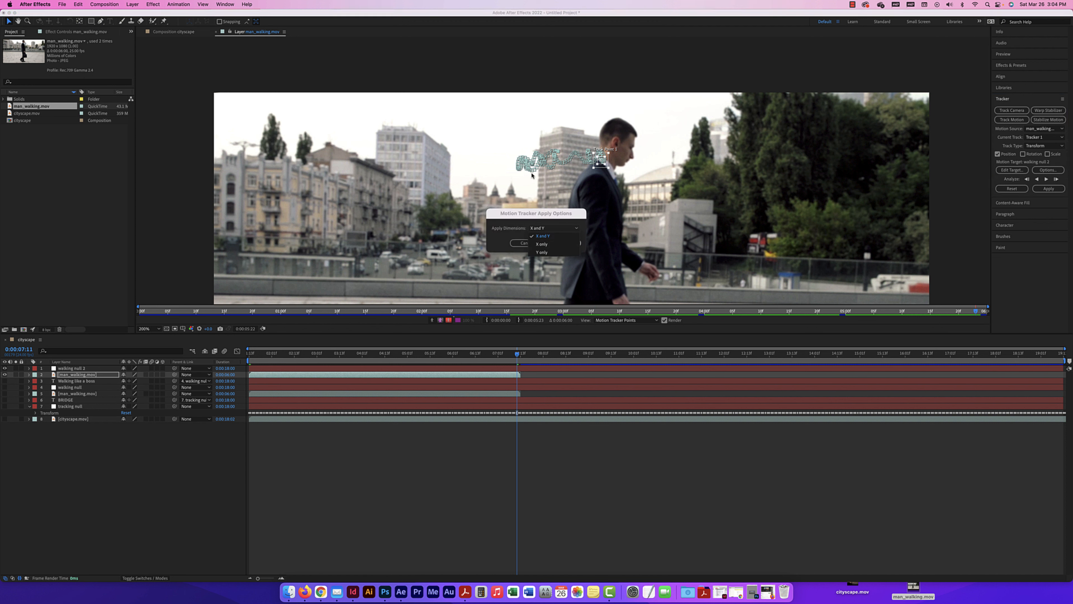
{"action": "left_click", "coordinate": [542, 244]}
{"action": "left_click", "coordinate": [564, 244]}
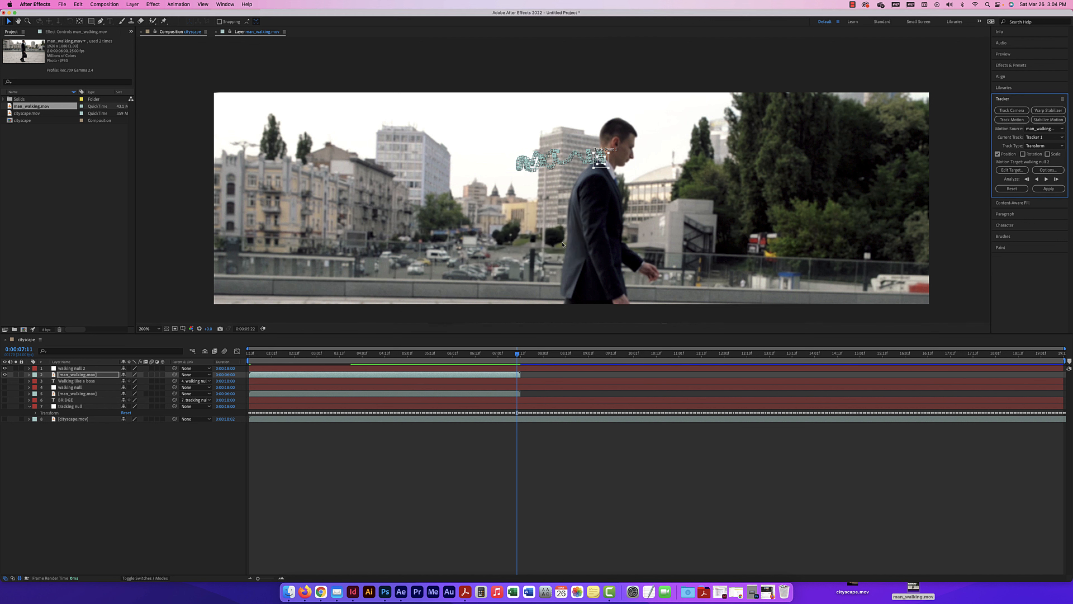
Duplicate the "Walking like a boss" text layer to the top of the stack, make it visible, and lower it to the man's waist level behind him
{"action": "left_click", "coordinate": [78, 369]}
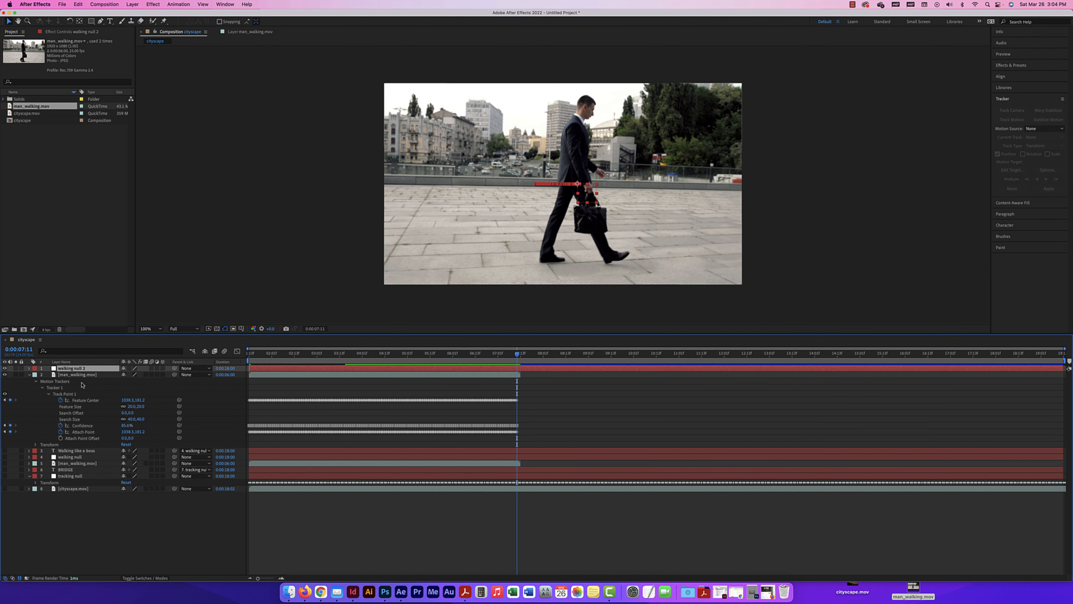
{"action": "left_click", "coordinate": [76, 450]}
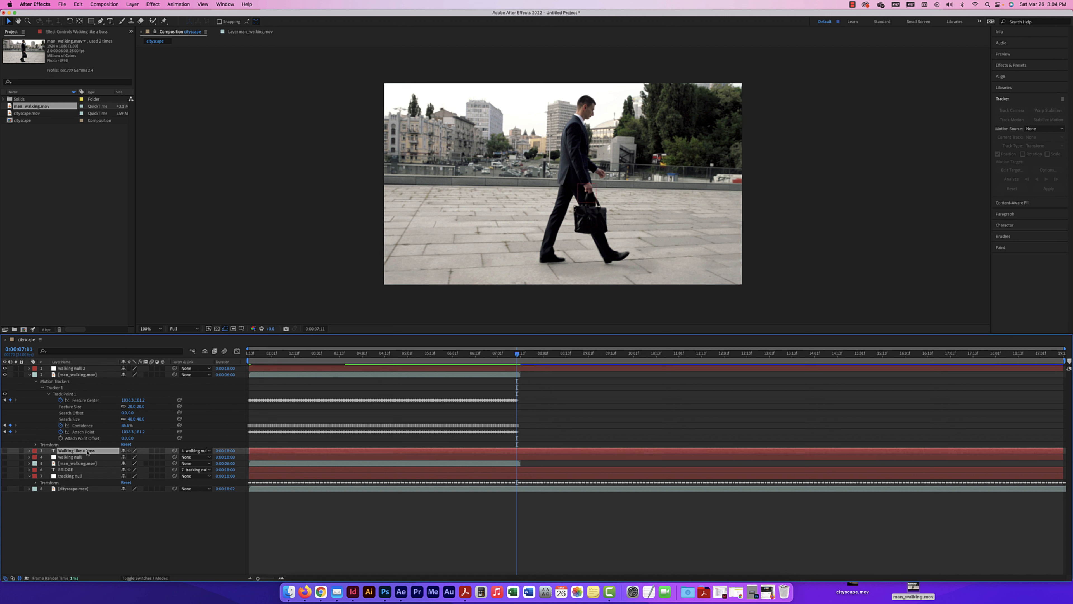
{"action": "key", "text": "super+d"}
{"action": "left_click_drag", "start_coordinate": [88, 452], "coordinate": [92, 370]}
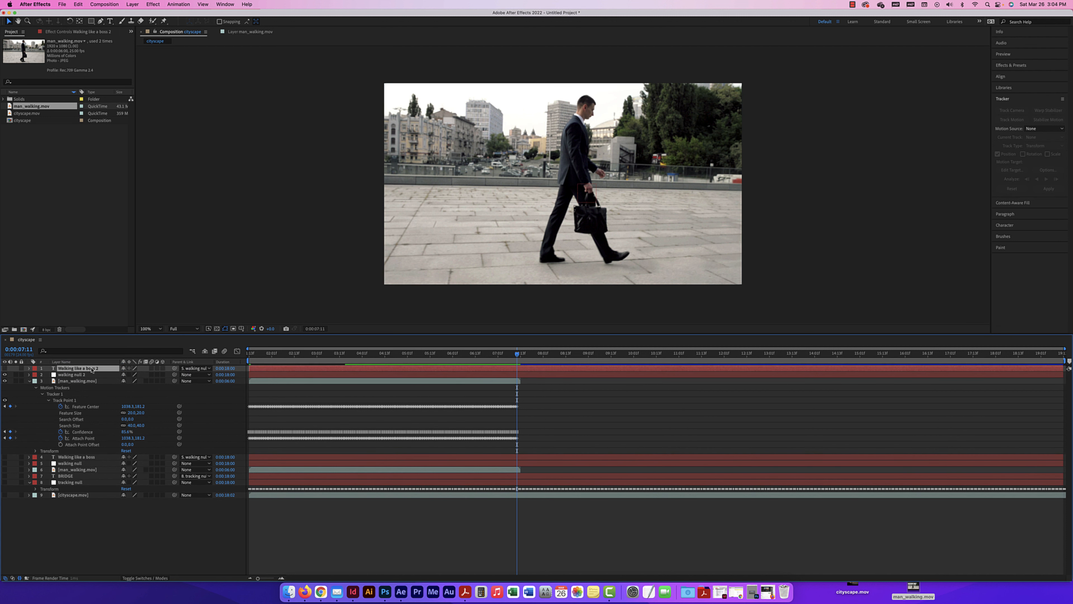
{"action": "left_click", "coordinate": [4, 368]}
{"action": "left_click_drag", "start_coordinate": [523, 157], "coordinate": [516, 191]}
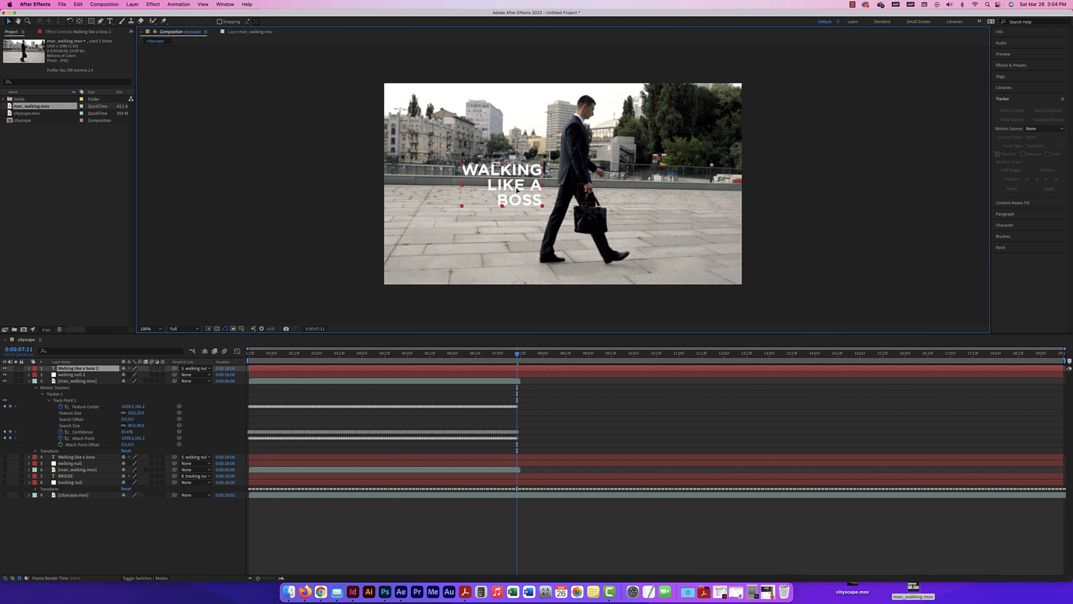
At the timeline start, parent the duplicated text layer to walking null 2, and preview its horizontal-only motion
{"action": "left_click_drag", "start_coordinate": [507, 356], "coordinate": [233, 344]}
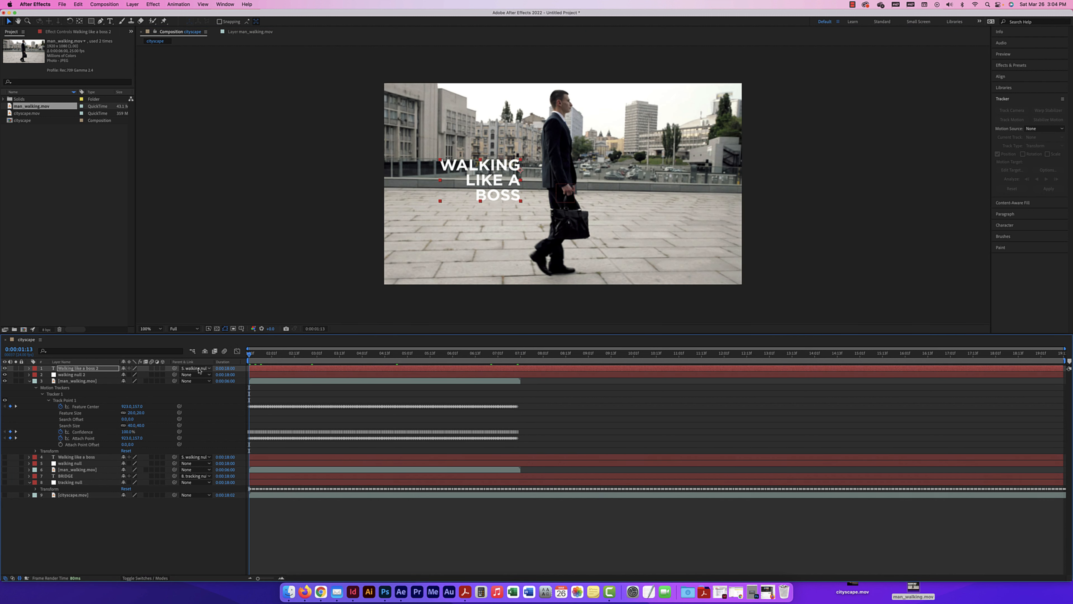
{"action": "left_click", "coordinate": [210, 371]}
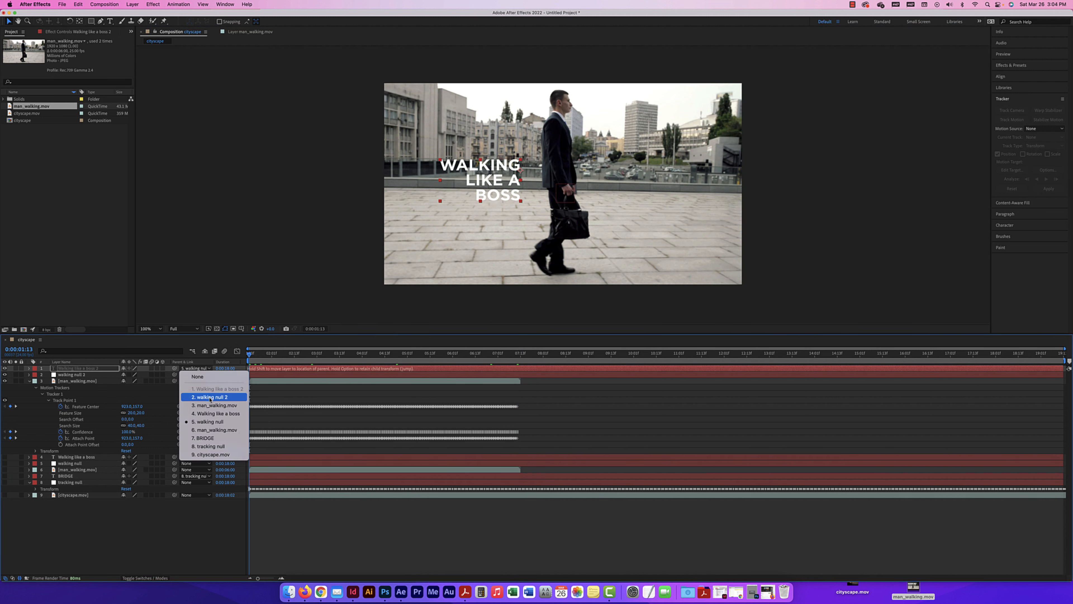
{"action": "left_click", "coordinate": [210, 398]}
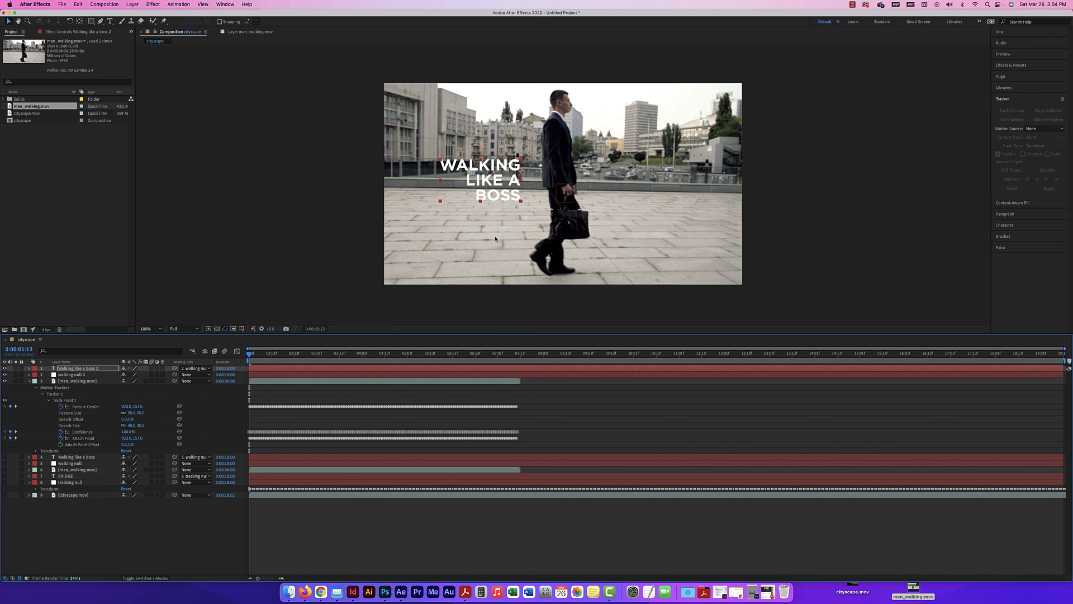
{"action": "key", "text": "space"}
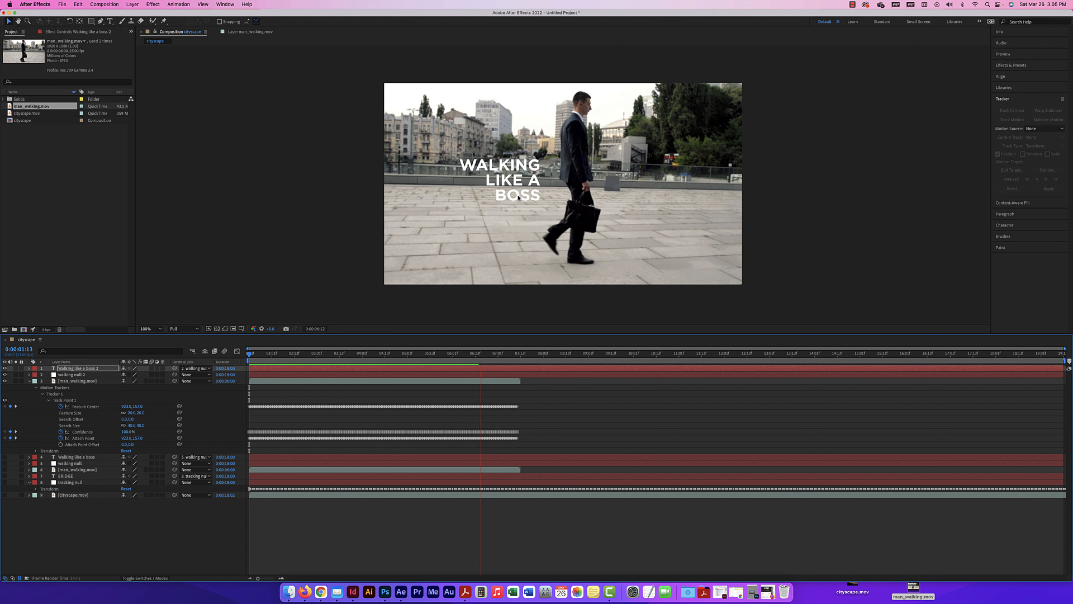
{"action": "key", "text": "space"}
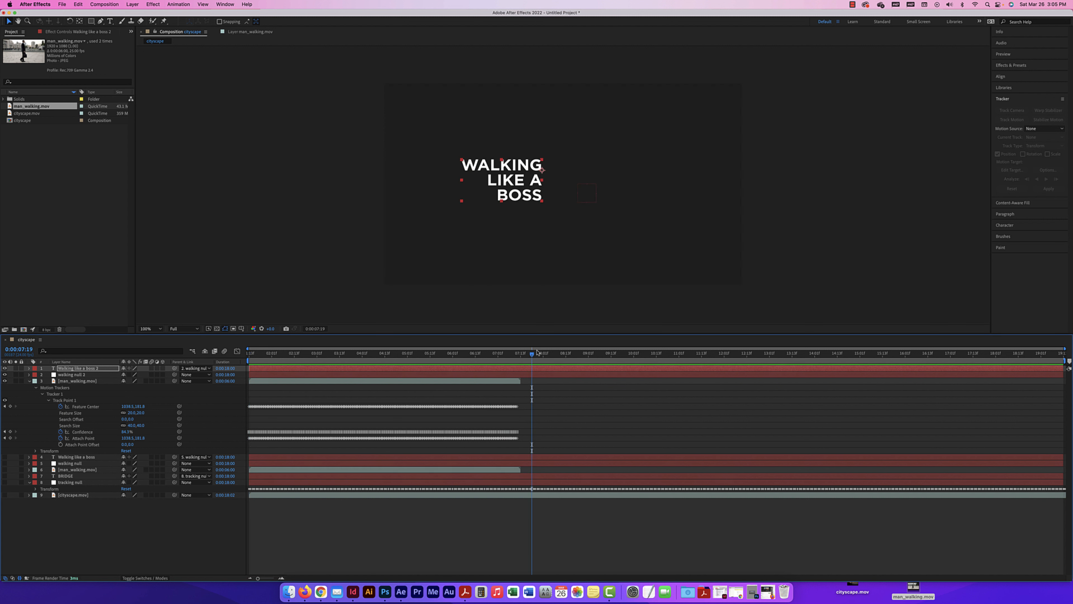
{"action": "left_click_drag", "start_coordinate": [498, 355], "coordinate": [458, 353]}
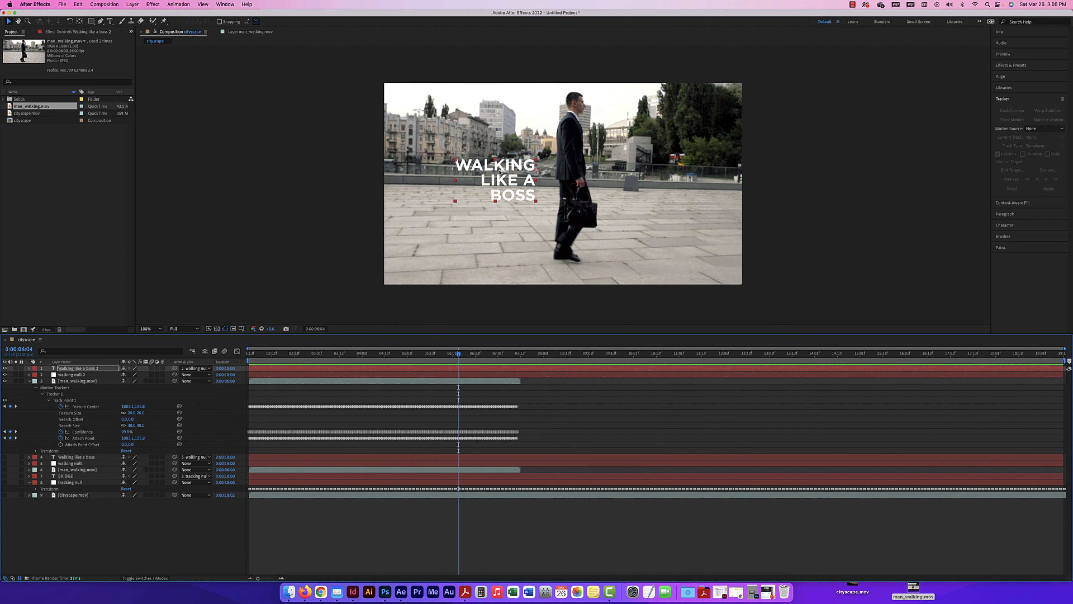